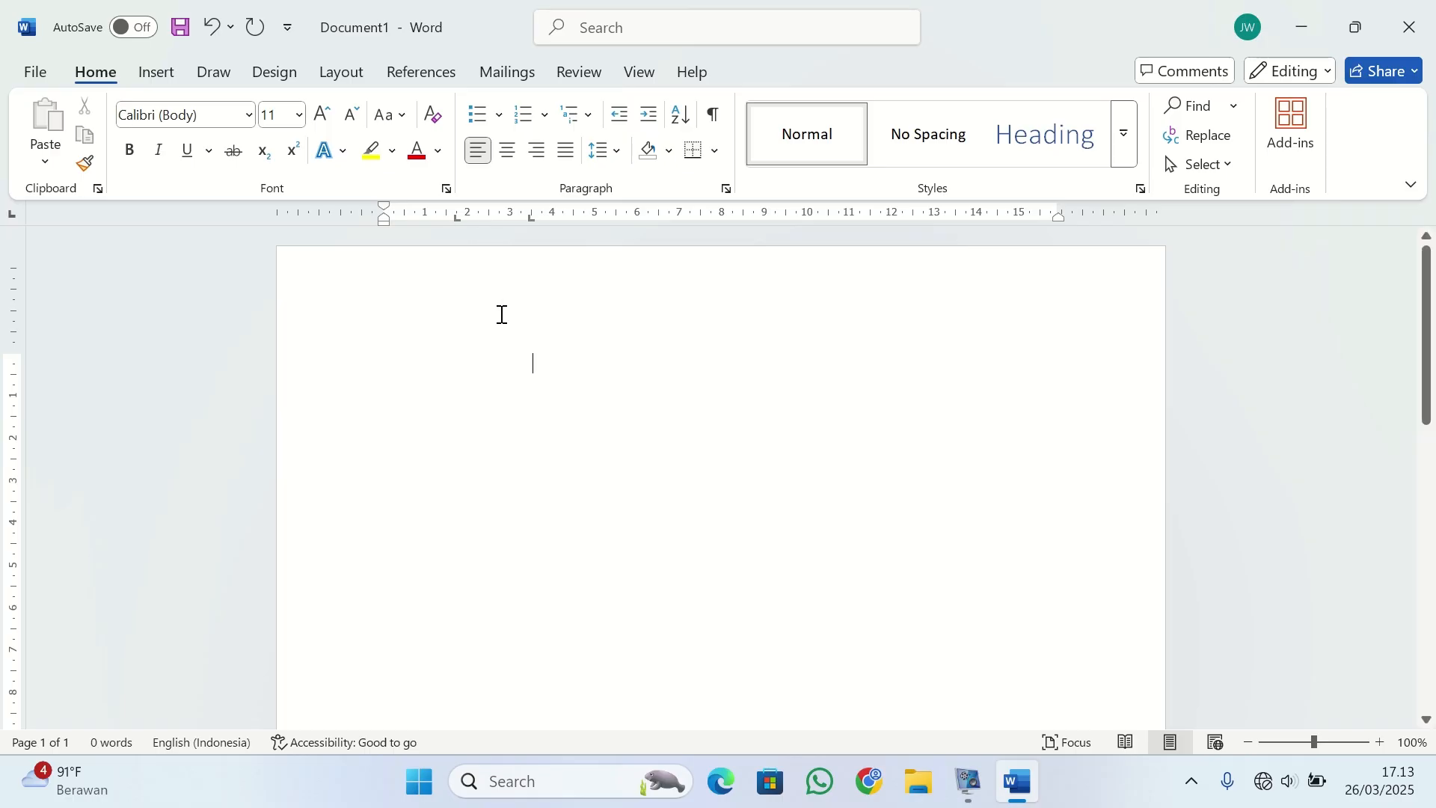
Delete the leading tab characters on the blank line and remove its two existing tab stops from the ruler.
{"action": "key", "text": "BackSpace"}
{"action": "key", "text": "BackSpace"}
{"action": "left_click_drag", "start_coordinate": [455, 219], "coordinate": [452, 292]}
{"action": "left_click", "coordinate": [451, 214]}
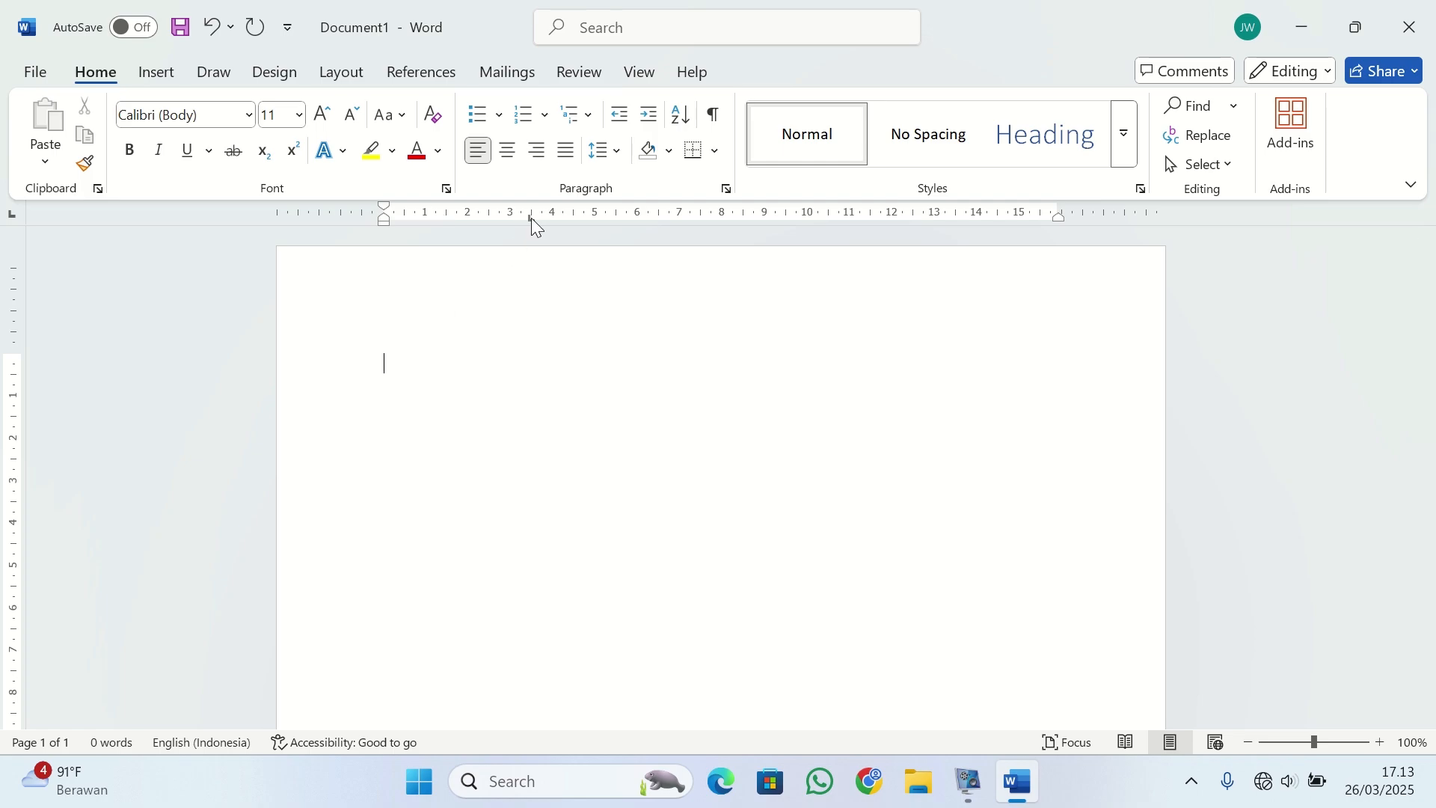
{"action": "left_click_drag", "start_coordinate": [531, 217], "coordinate": [529, 292]}
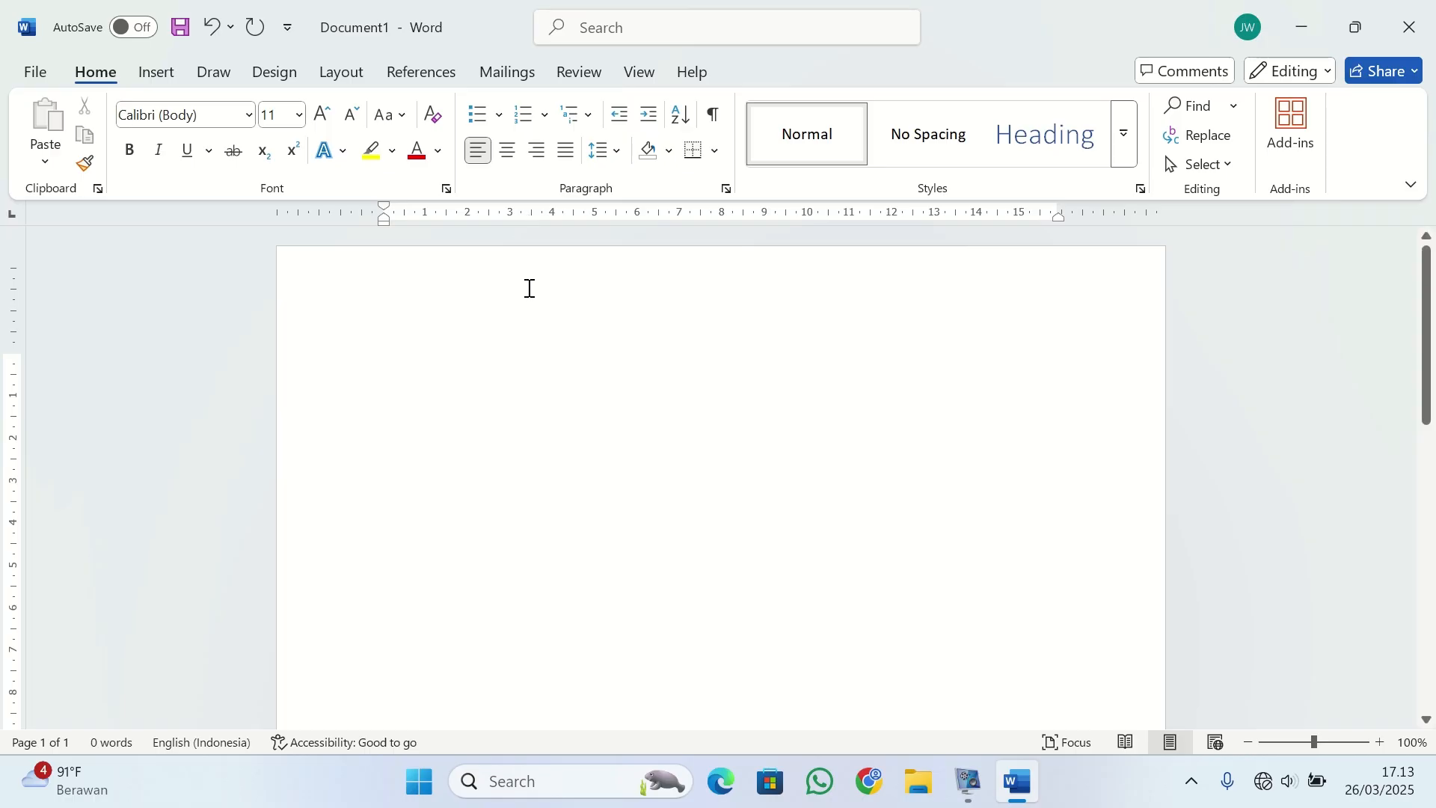
{"action": "left_click", "coordinate": [494, 348]}
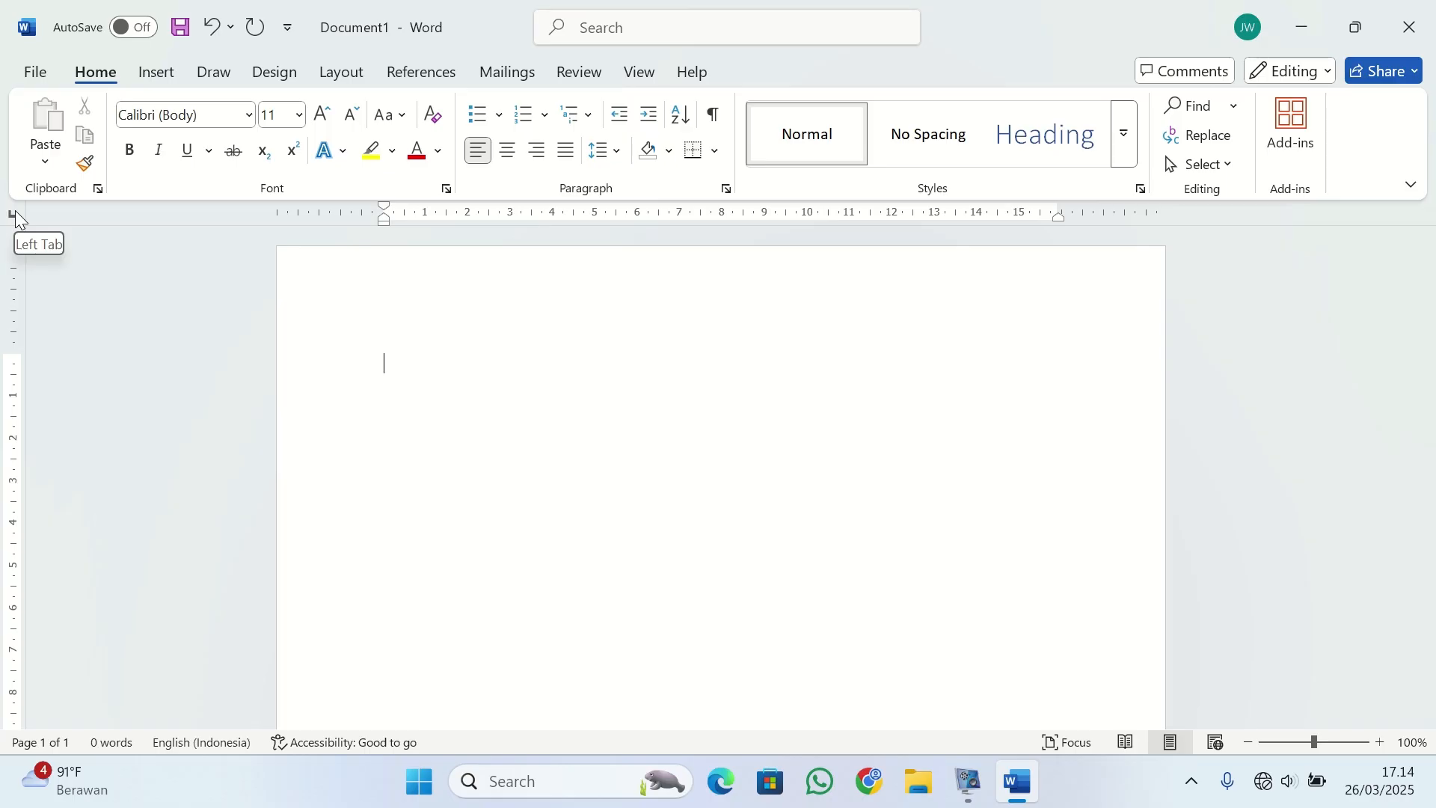
Write "Nama" on the first line, add a left tab stop at 4 cm, and align ": Jokowidodo" to it.
{"action": "type", "text": "Nama"}
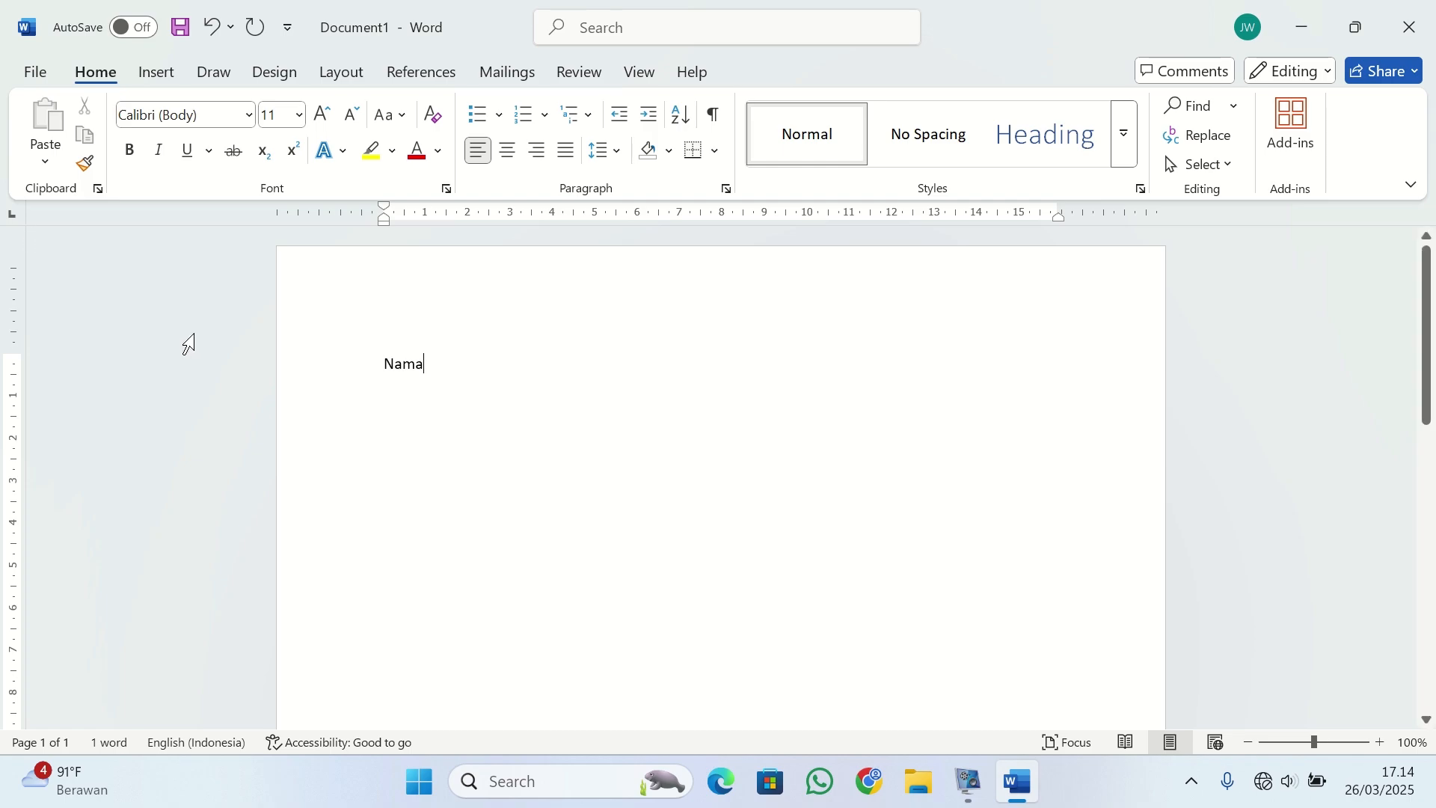
{"action": "left_click", "coordinate": [551, 219]}
{"action": "key", "text": "Tab"}
{"action": "scroll", "coordinate": [560, 336], "scroll_direction": "down", "scroll_amount": 2}
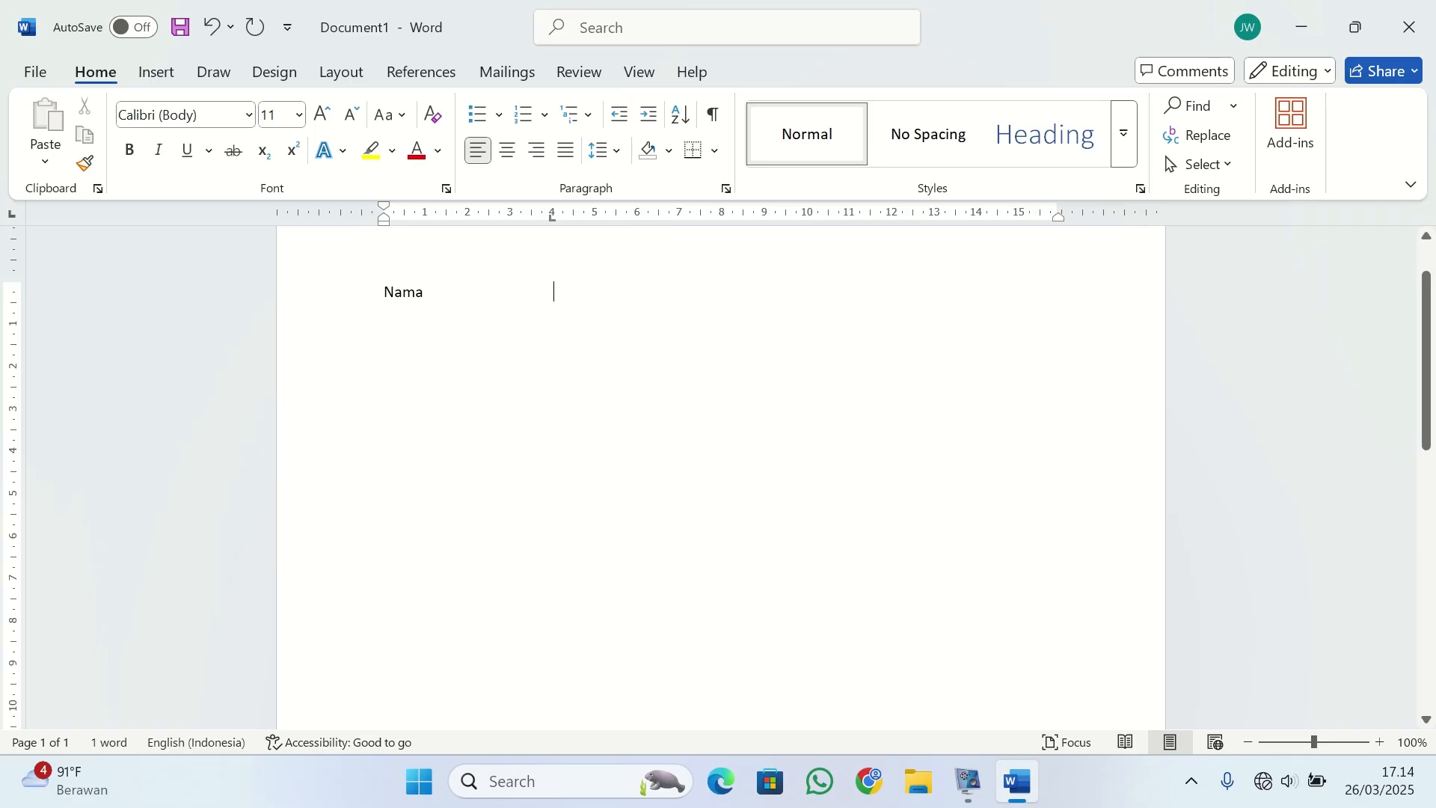
{"action": "type", "text": ": "}
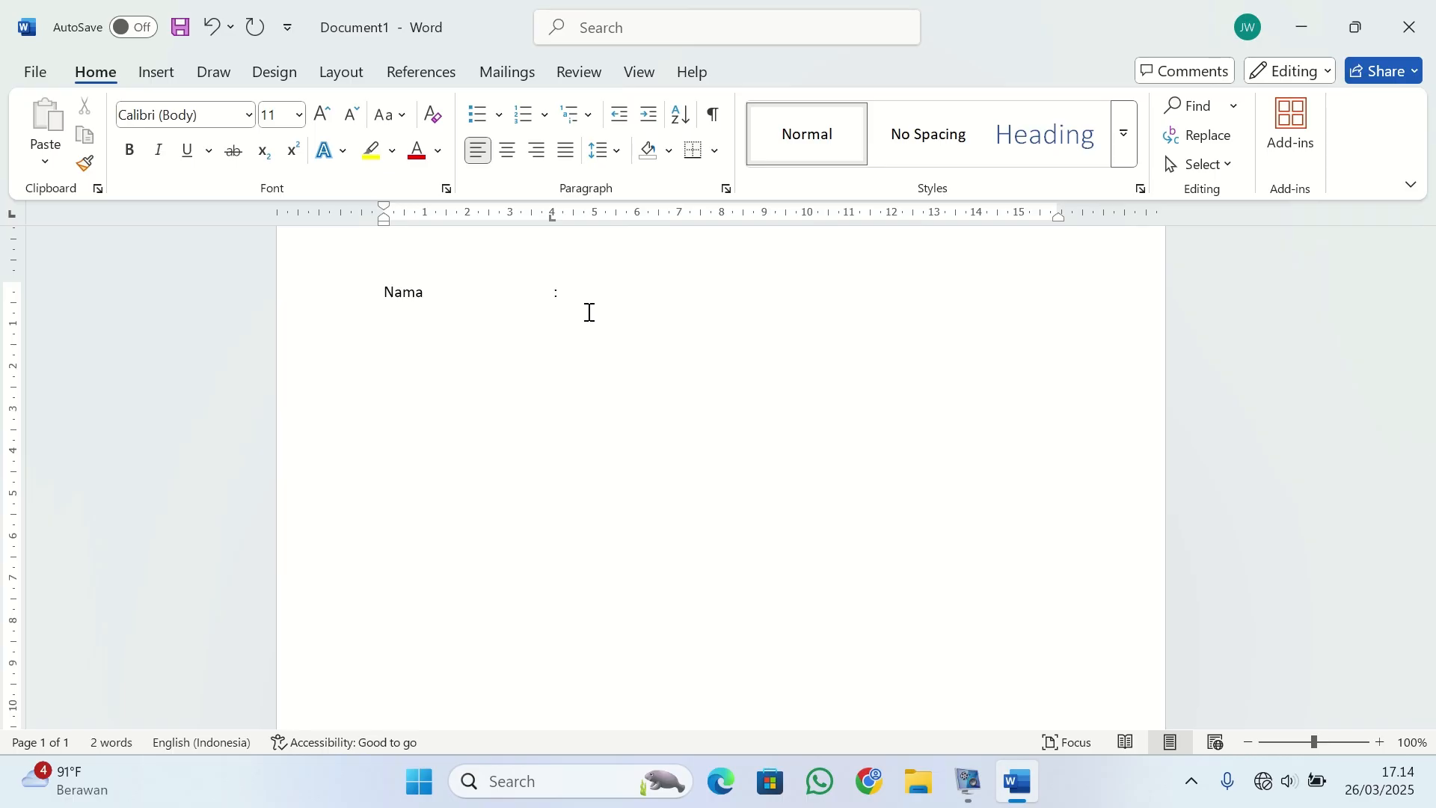
{"action": "type", "text": "Jokowi"}
{"action": "type", "text": "dodo "}
{"action": "type", "text": "Alamat"}
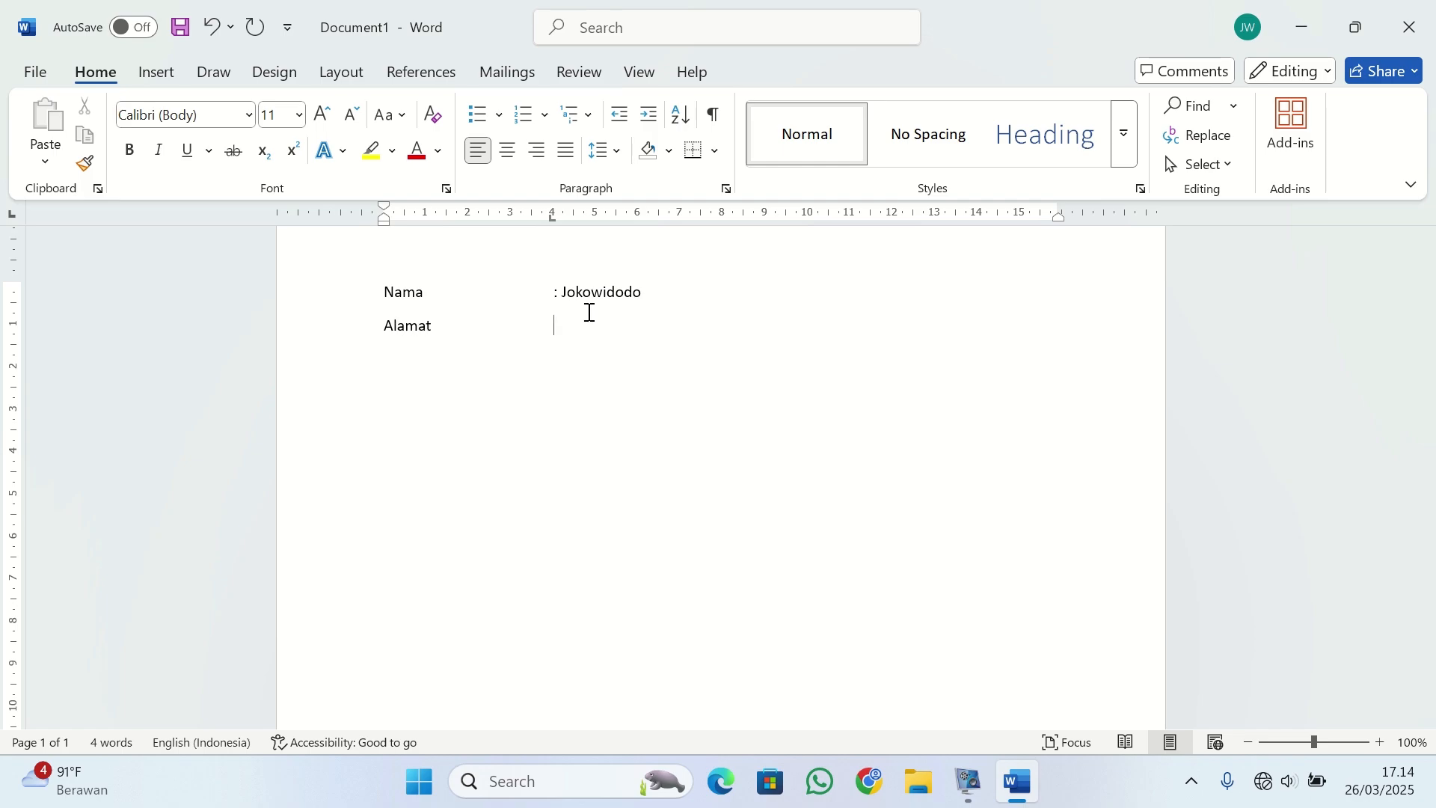
Add an "Alamat" line below with ": Solo" aligned at the 4 cm tab stop.
{"action": "key", "text": "Tab"}
{"action": "type", "text": ": Solo"}
{"action": "scroll", "coordinate": [615, 334], "scroll_direction": "up", "scroll_amount": 2}
{"action": "scroll", "coordinate": [616, 334], "scroll_direction": "down", "scroll_amount": 3}
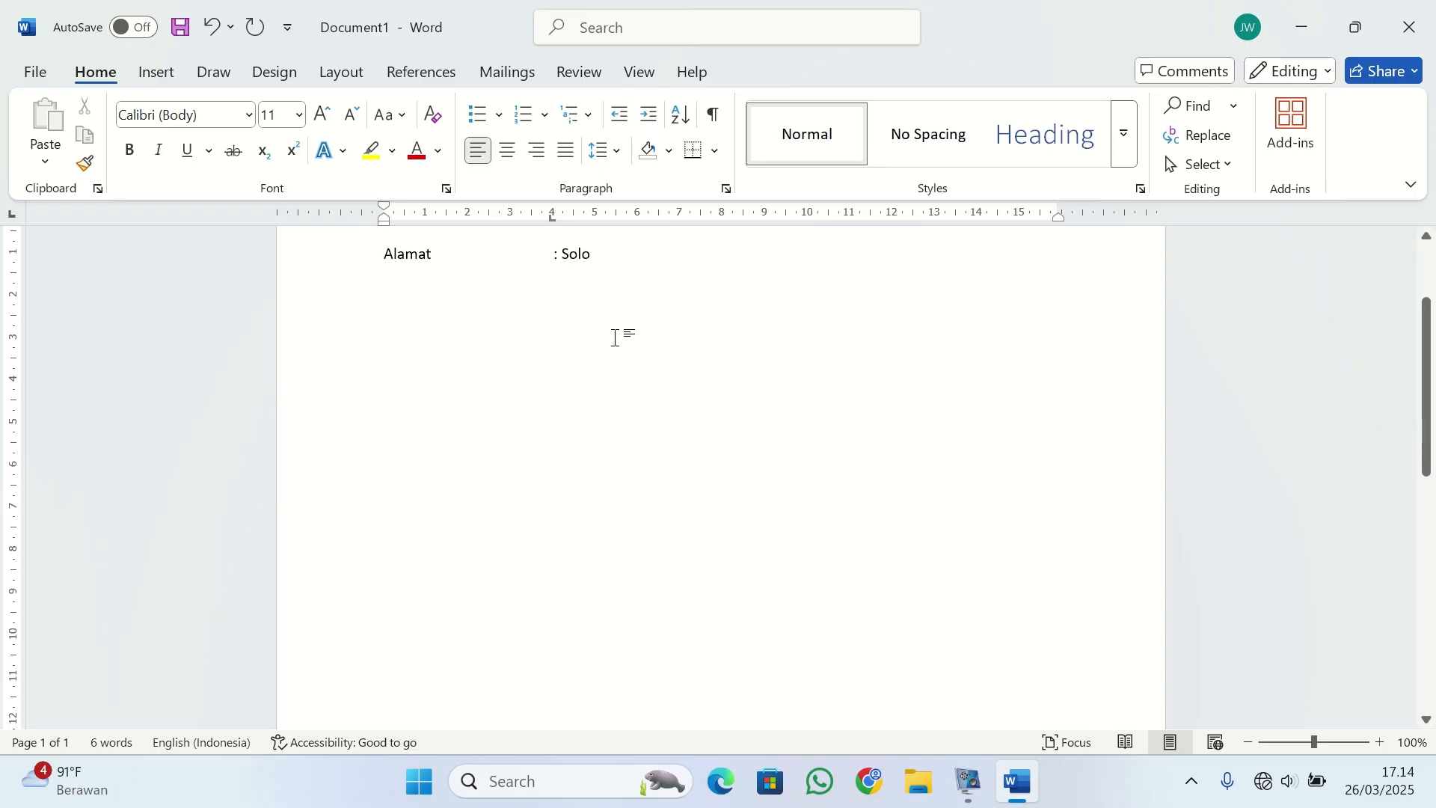
{"action": "scroll", "coordinate": [616, 336], "scroll_direction": "up", "scroll_amount": 1}
{"action": "scroll", "coordinate": [615, 336], "scroll_direction": "up", "scroll_amount": 1}
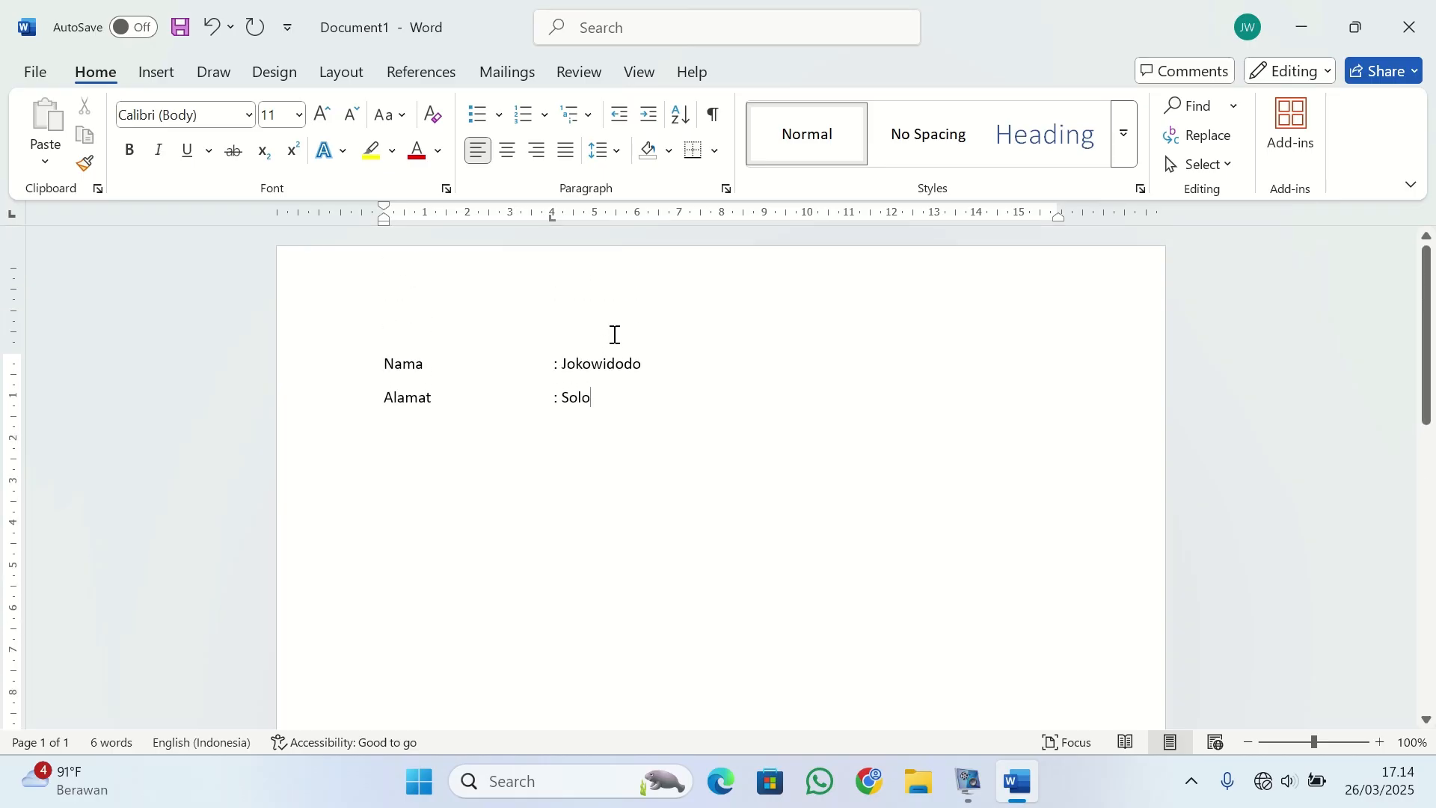
{"action": "scroll", "coordinate": [616, 335], "scroll_direction": "down", "scroll_amount": 1}
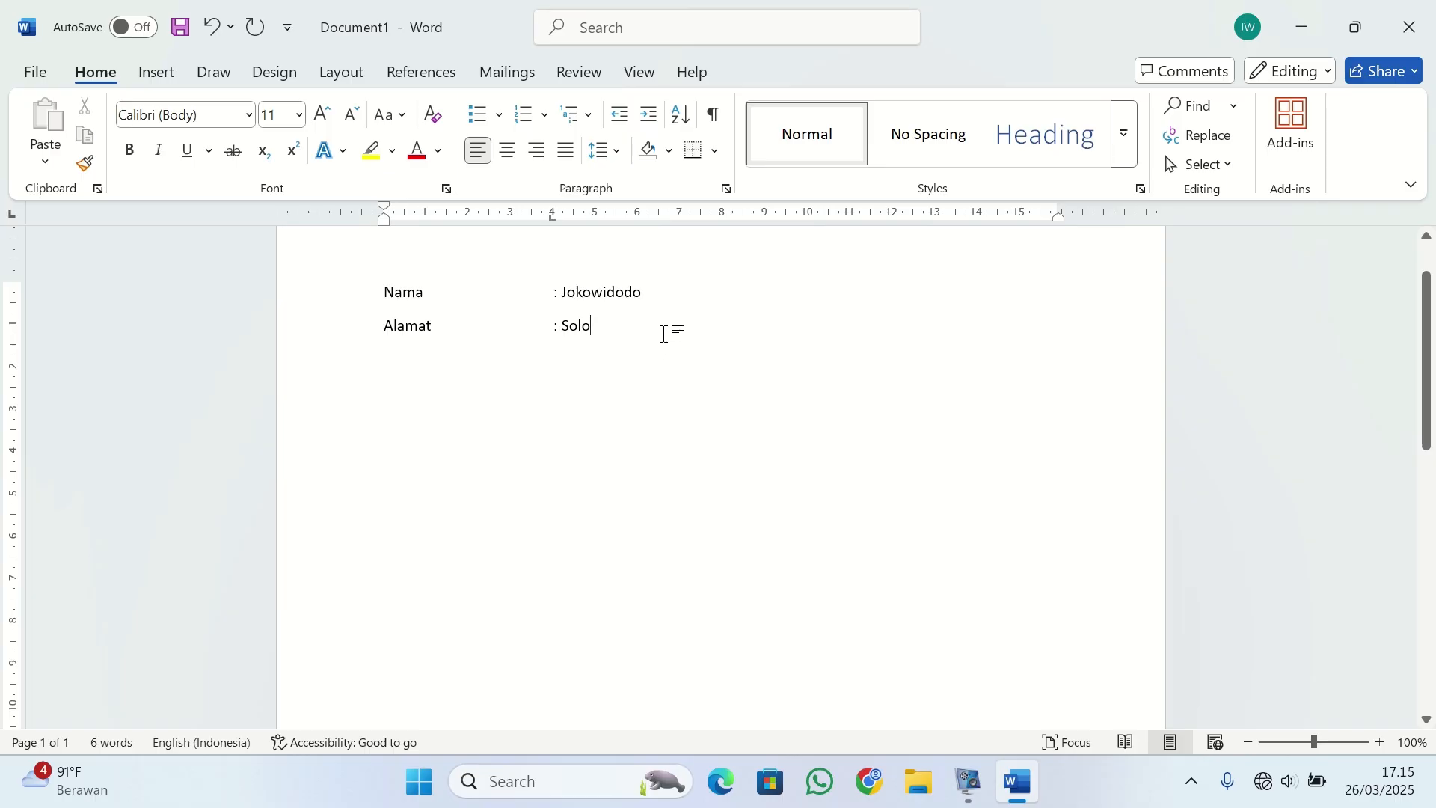
On a new line, replace the 4 cm tab stop with center tab stops at about 3.25 cm and 11 cm.
{"action": "key", "text": "Return"}
{"action": "left_click", "coordinate": [13, 216]}
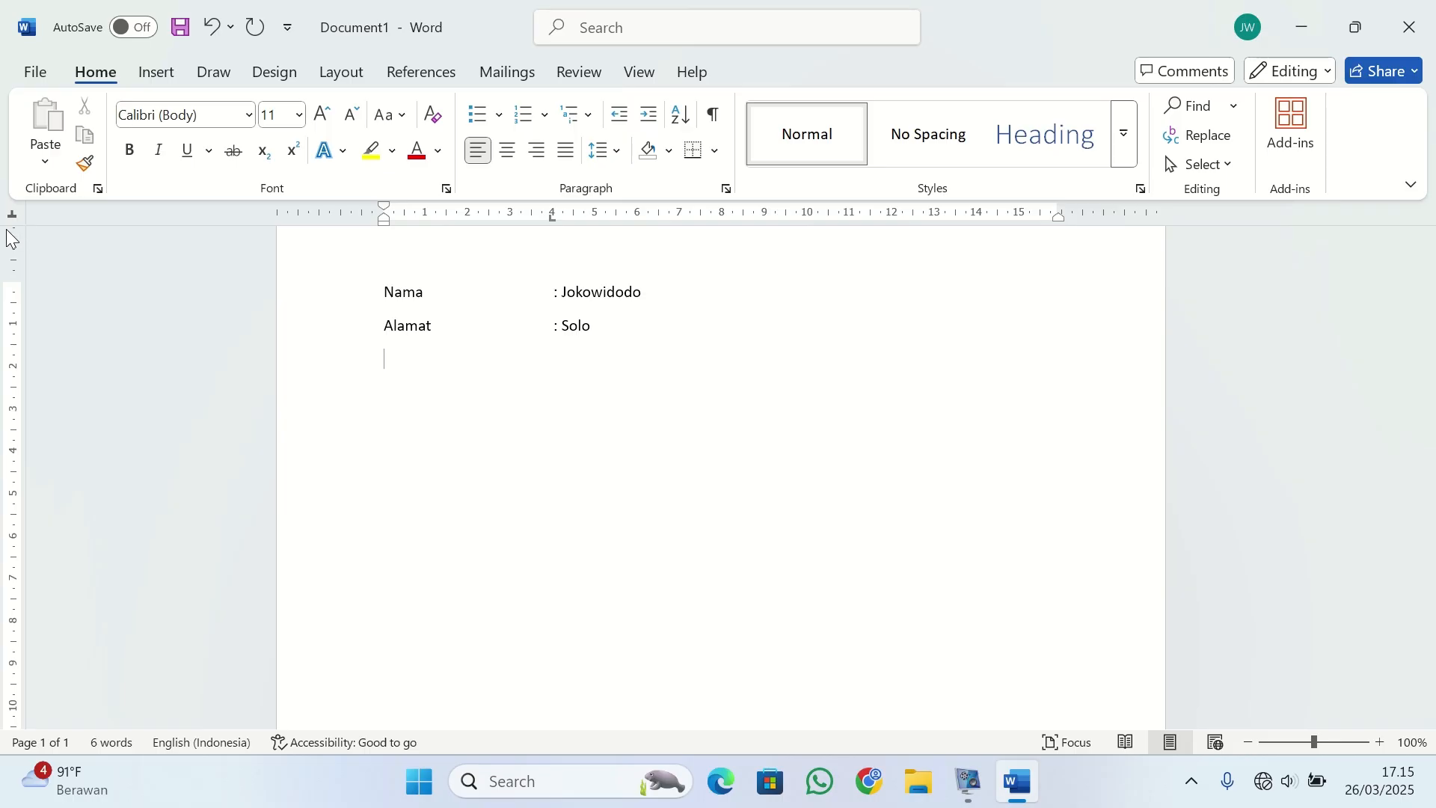
{"action": "left_click", "coordinate": [10, 218]}
{"action": "left_click", "coordinate": [13, 217]}
{"action": "left_click", "coordinate": [13, 217]}
{"action": "left_click_drag", "start_coordinate": [554, 223], "coordinate": [554, 222]}
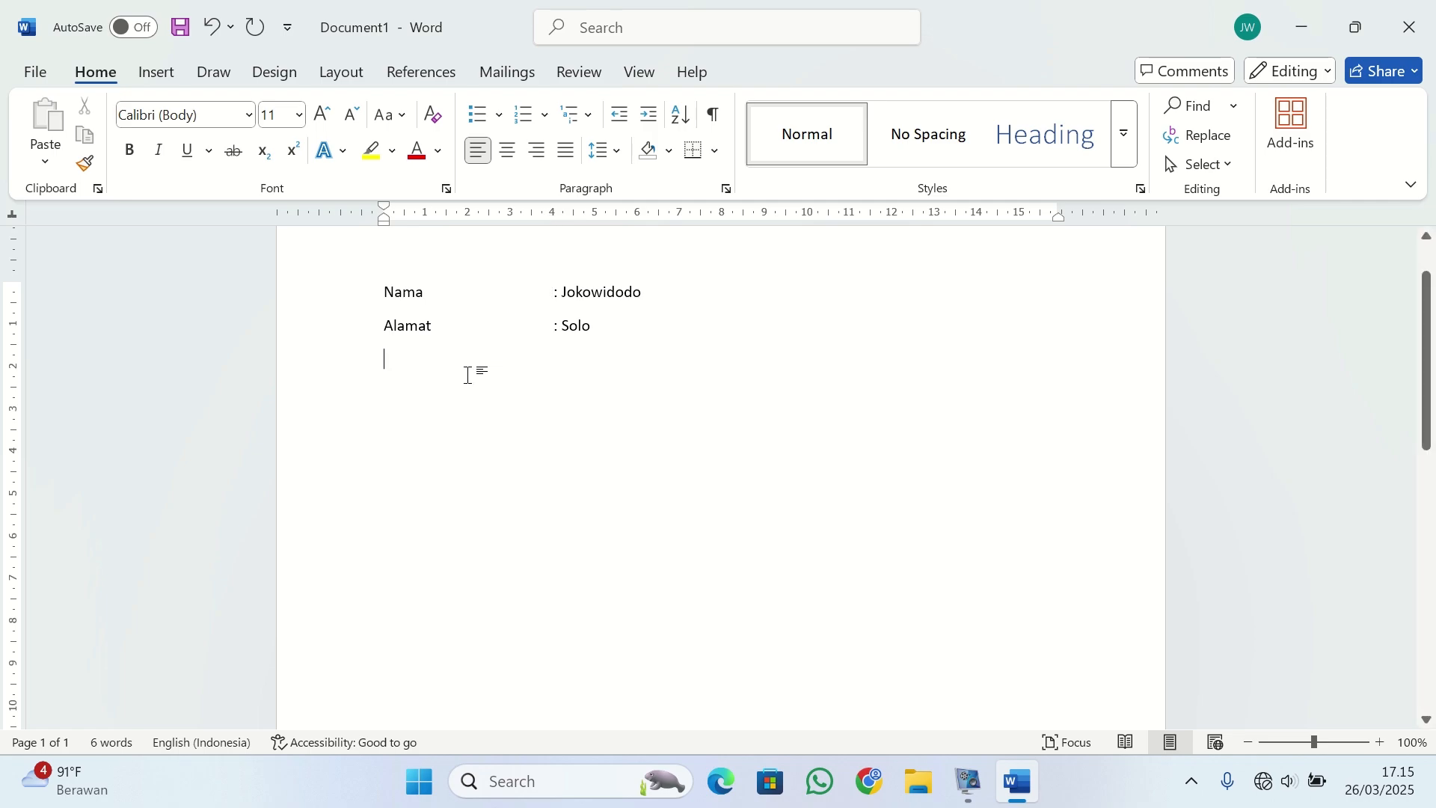
{"action": "left_click", "coordinate": [522, 217]}
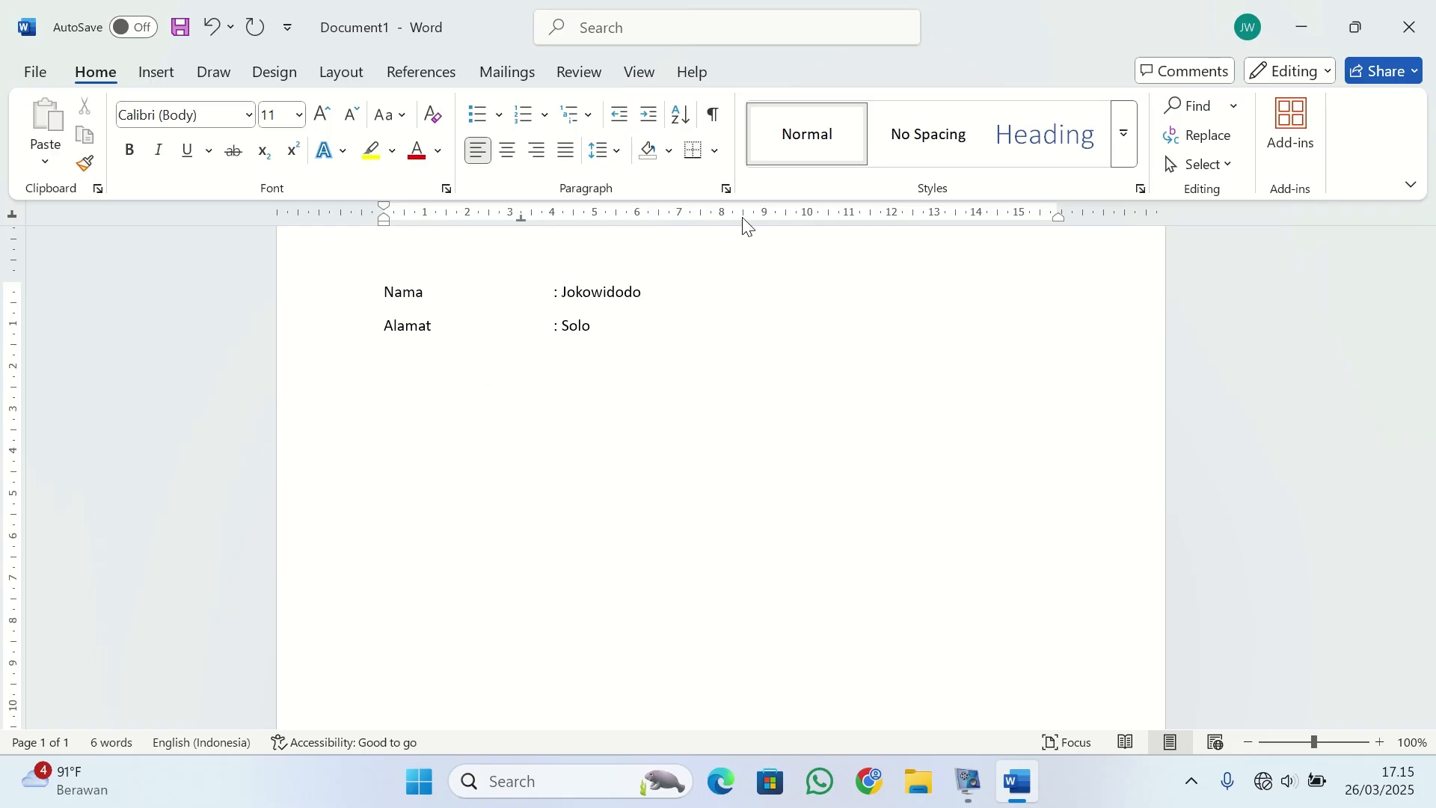
{"action": "left_click", "coordinate": [850, 218]}
Write the signature headings "Presiden" and "Wakil Presiden" centered on the two tab stops.
{"action": "type", "text": "Presiden Wakil Presiden"}
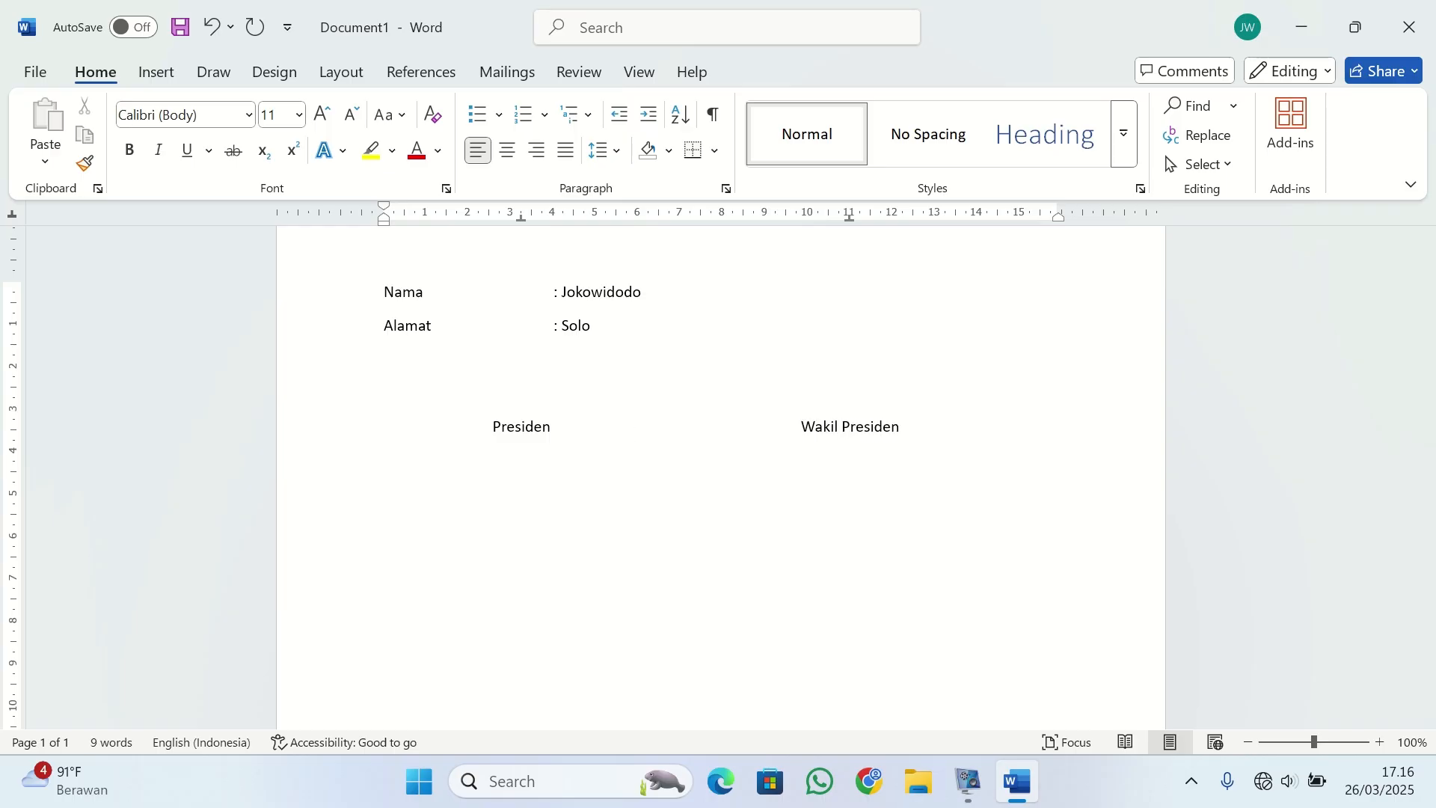
Leave signature space and write "Prabowo" and "Gibran" centered under their respective headings.
{"action": "key", "text": "Return"}
{"action": "type", "text": "Prabowo\t"}
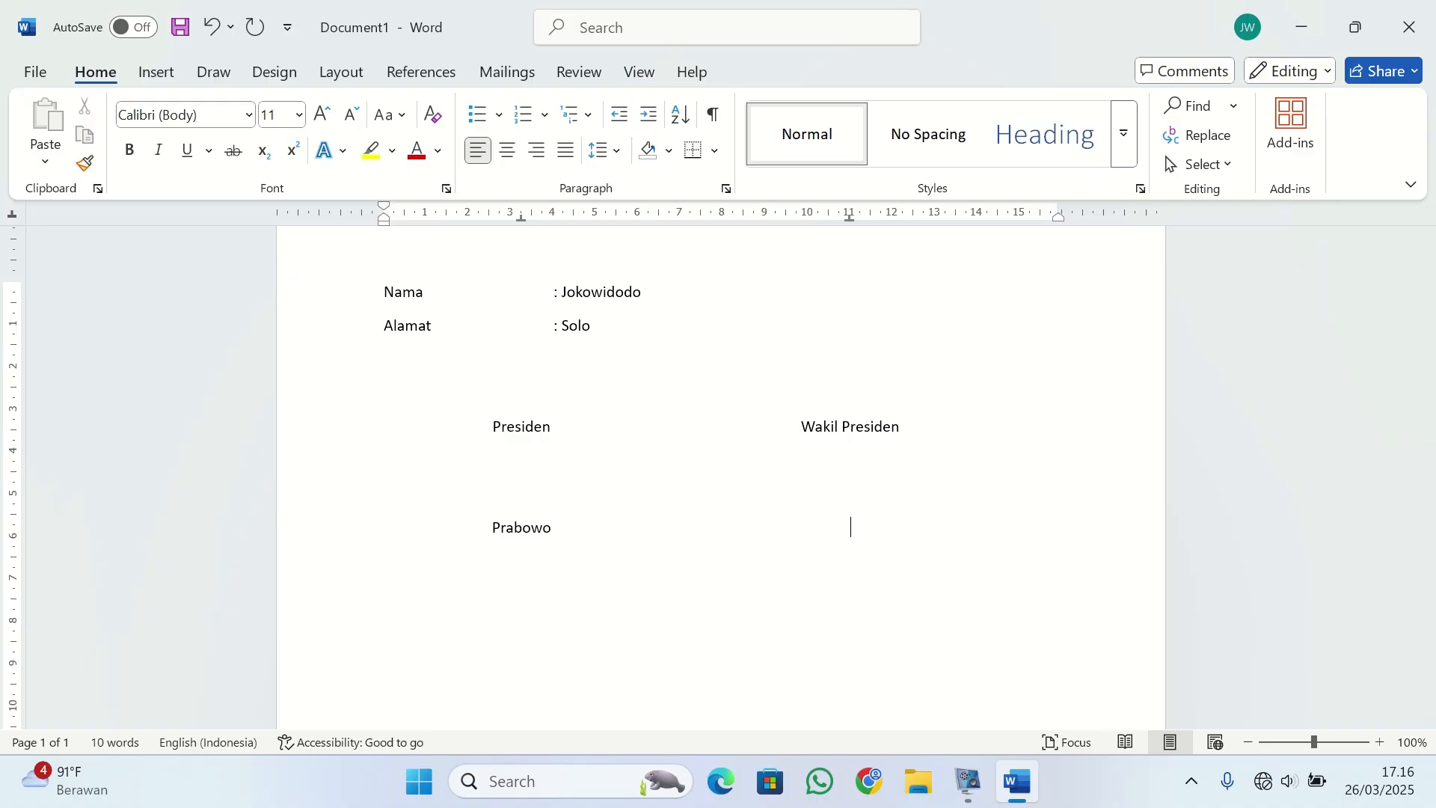
{"action": "type", "text": "Gibran"}
{"action": "scroll", "coordinate": [625, 437], "scroll_direction": "down", "scroll_amount": 3}
{"action": "scroll", "coordinate": [626, 437], "scroll_direction": "up", "scroll_amount": 5}
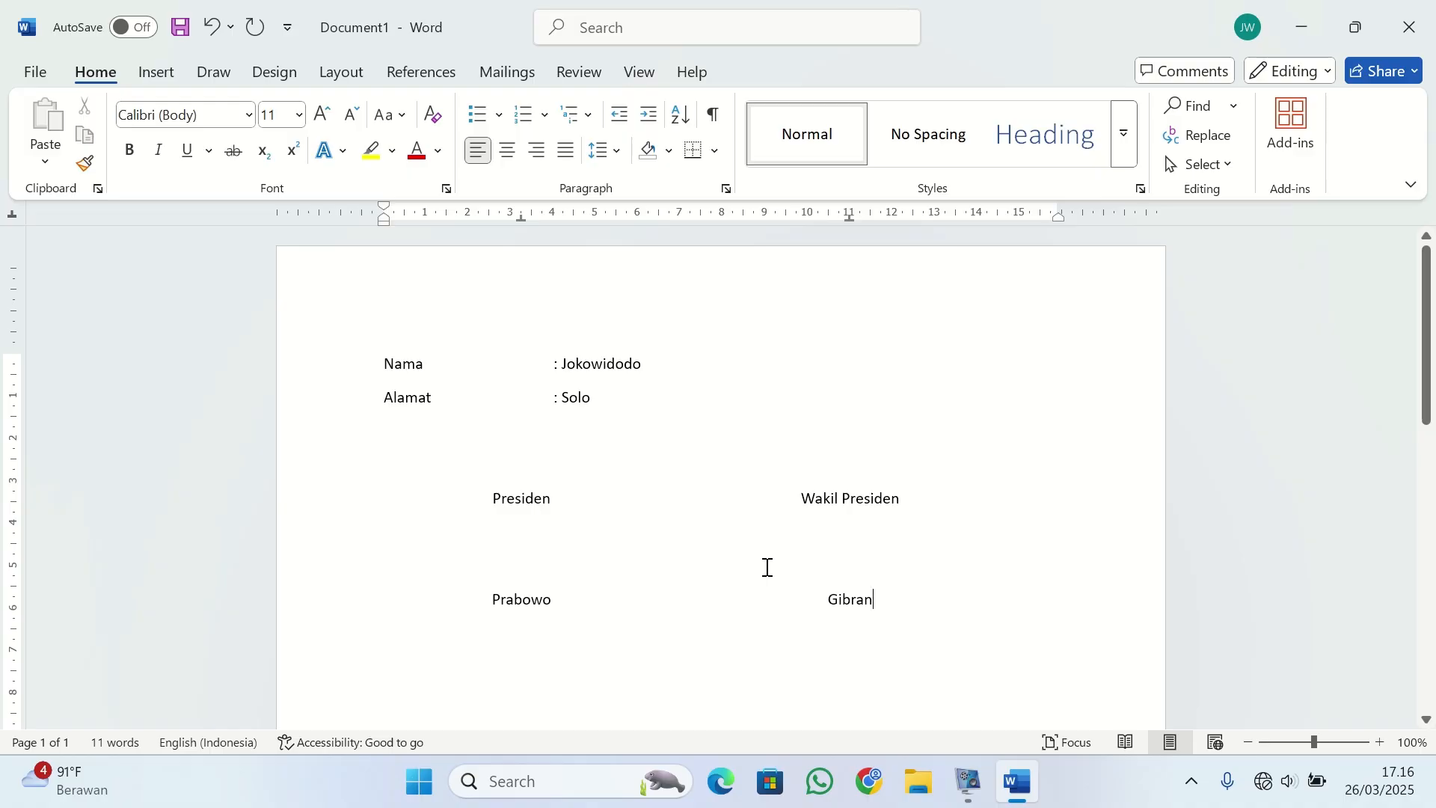
Start a new line below the signature names and clear its inherited center tab stops.
{"action": "left_click", "coordinate": [12, 216]}
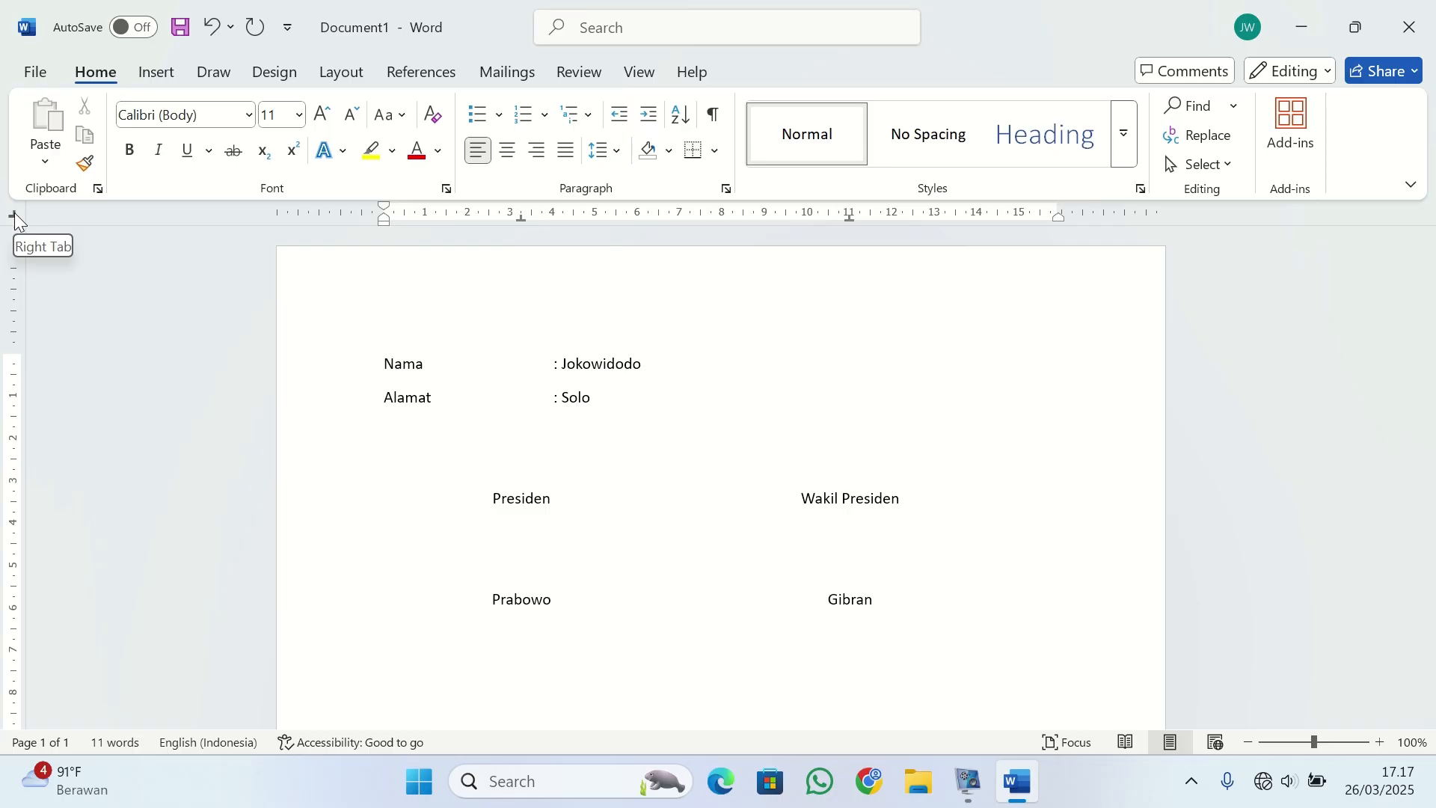
{"action": "scroll", "coordinate": [349, 535], "scroll_direction": "down", "scroll_amount": 2}
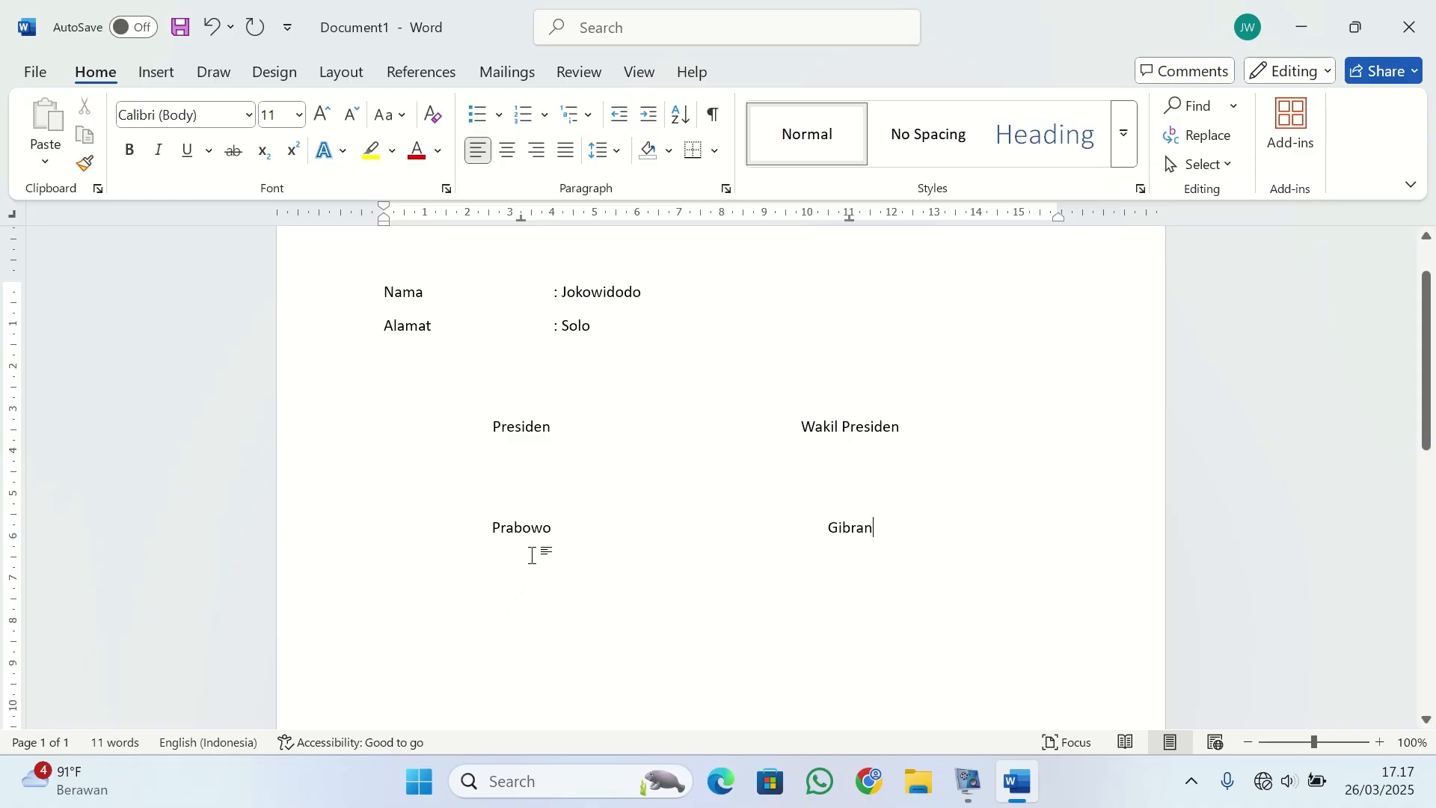
{"action": "key", "text": "Return"}
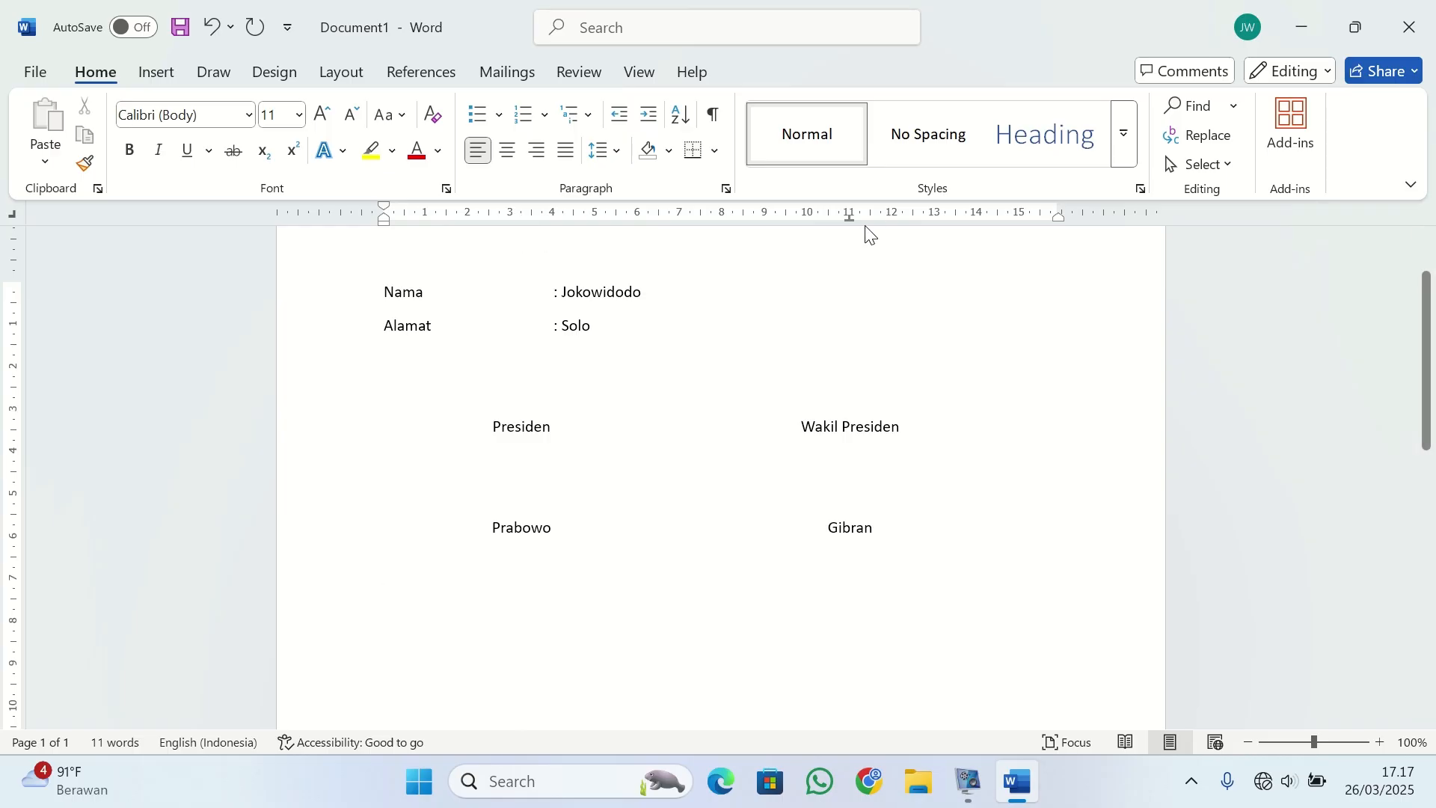
{"action": "left_click_drag", "start_coordinate": [850, 219], "coordinate": [860, 273]}
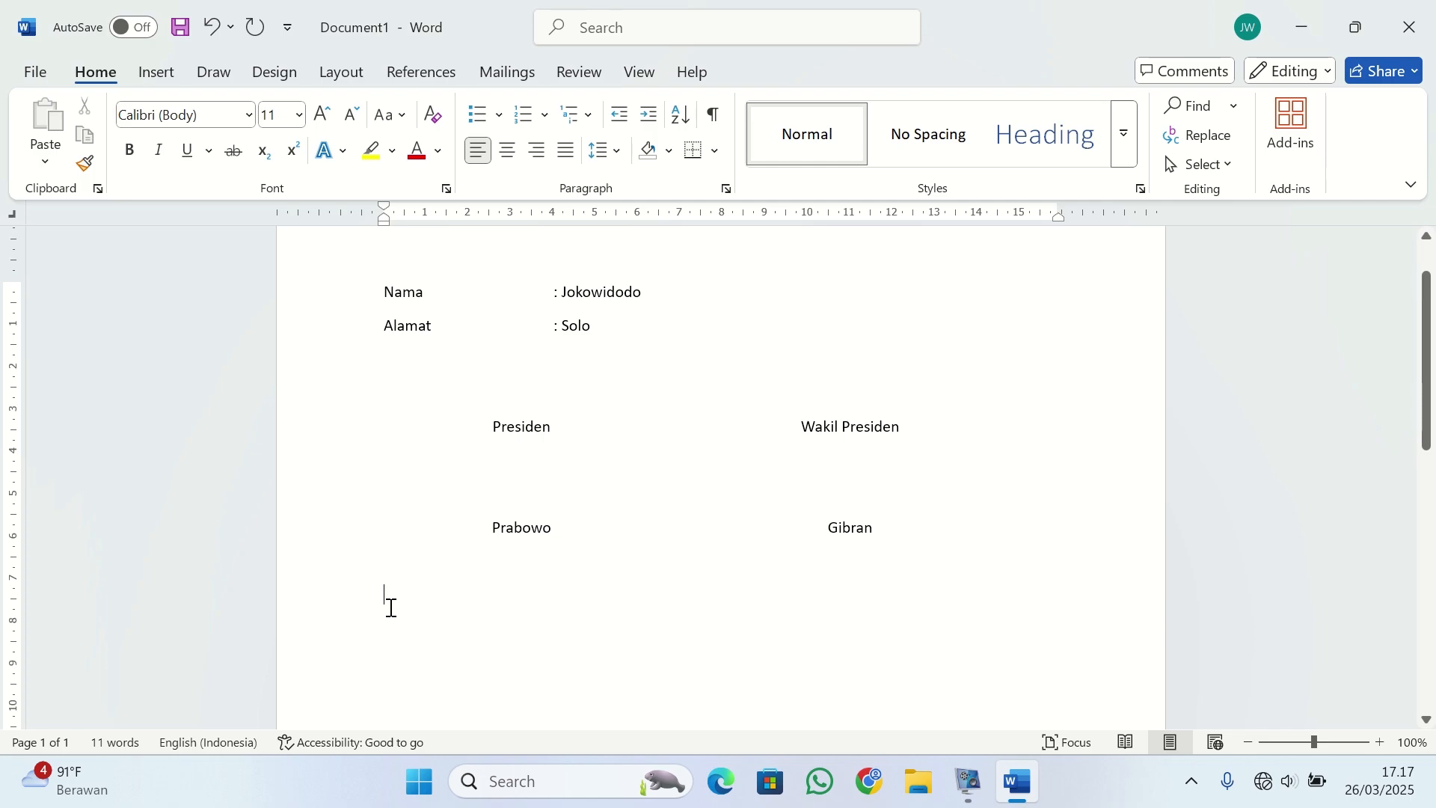
Write "Pengantar" and give its paragraph a left-aligned tab stop at 14 cm with dotted leader 2.
{"action": "type", "text": "Pengantar"}
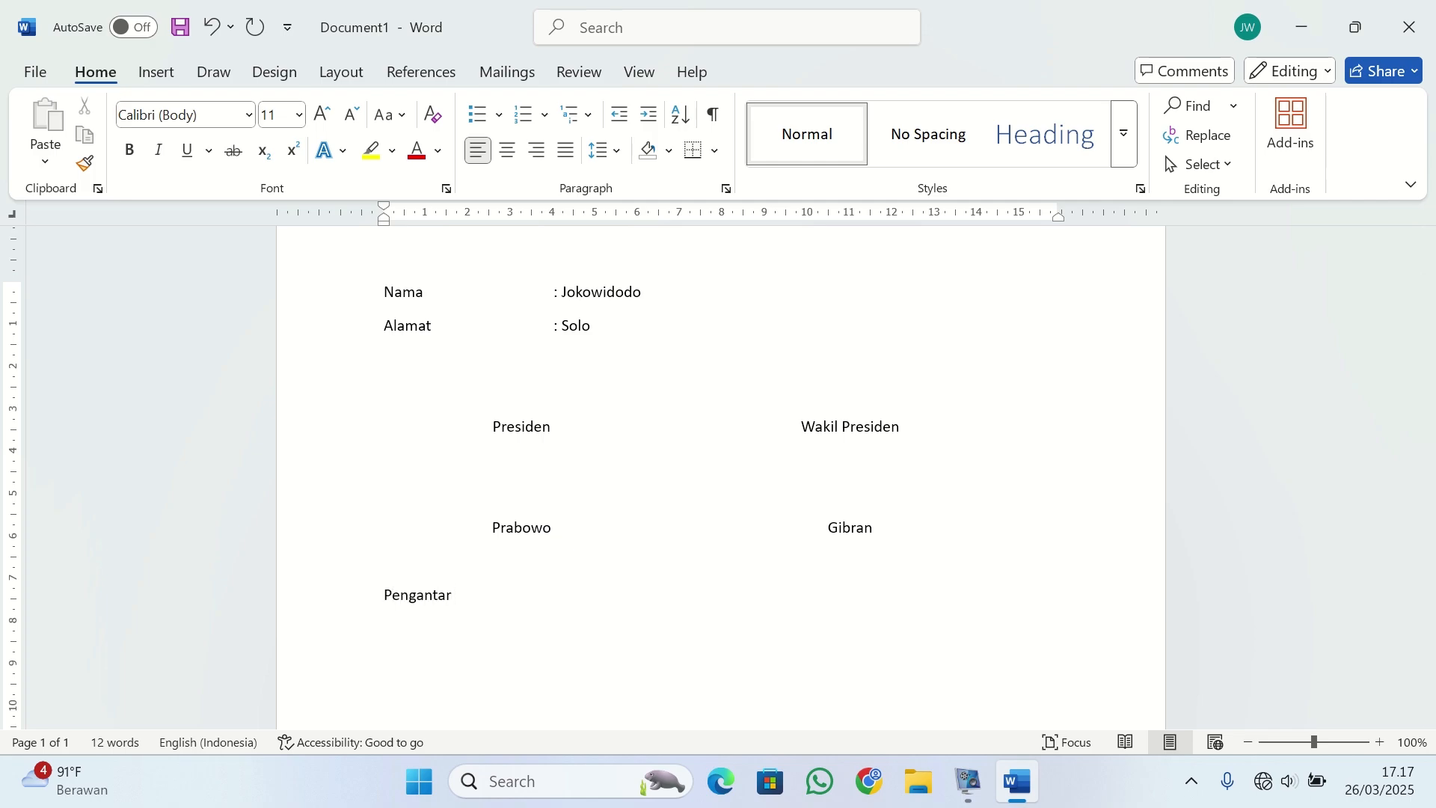
{"action": "right_click", "coordinate": [389, 606]}
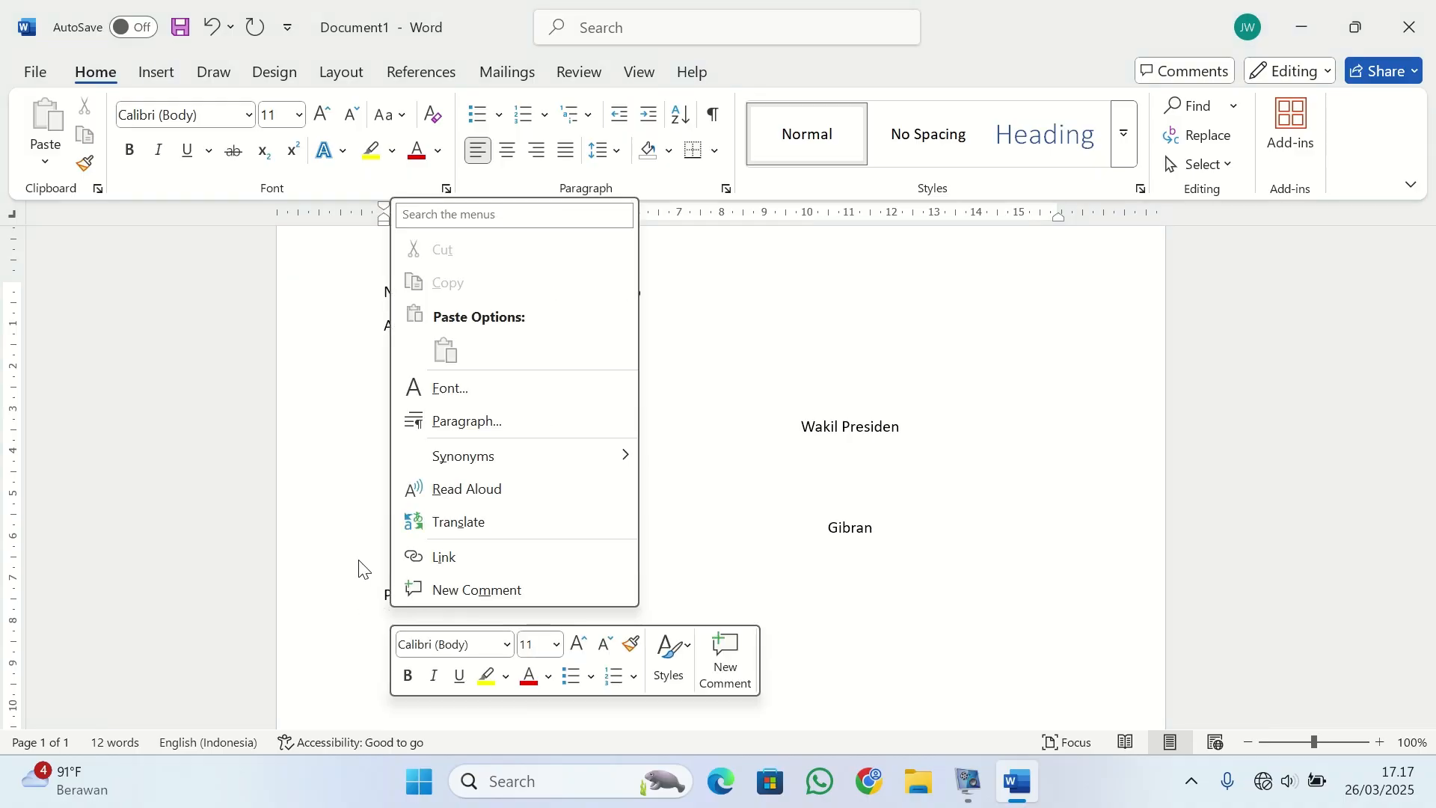
{"action": "left_click", "coordinate": [460, 421]}
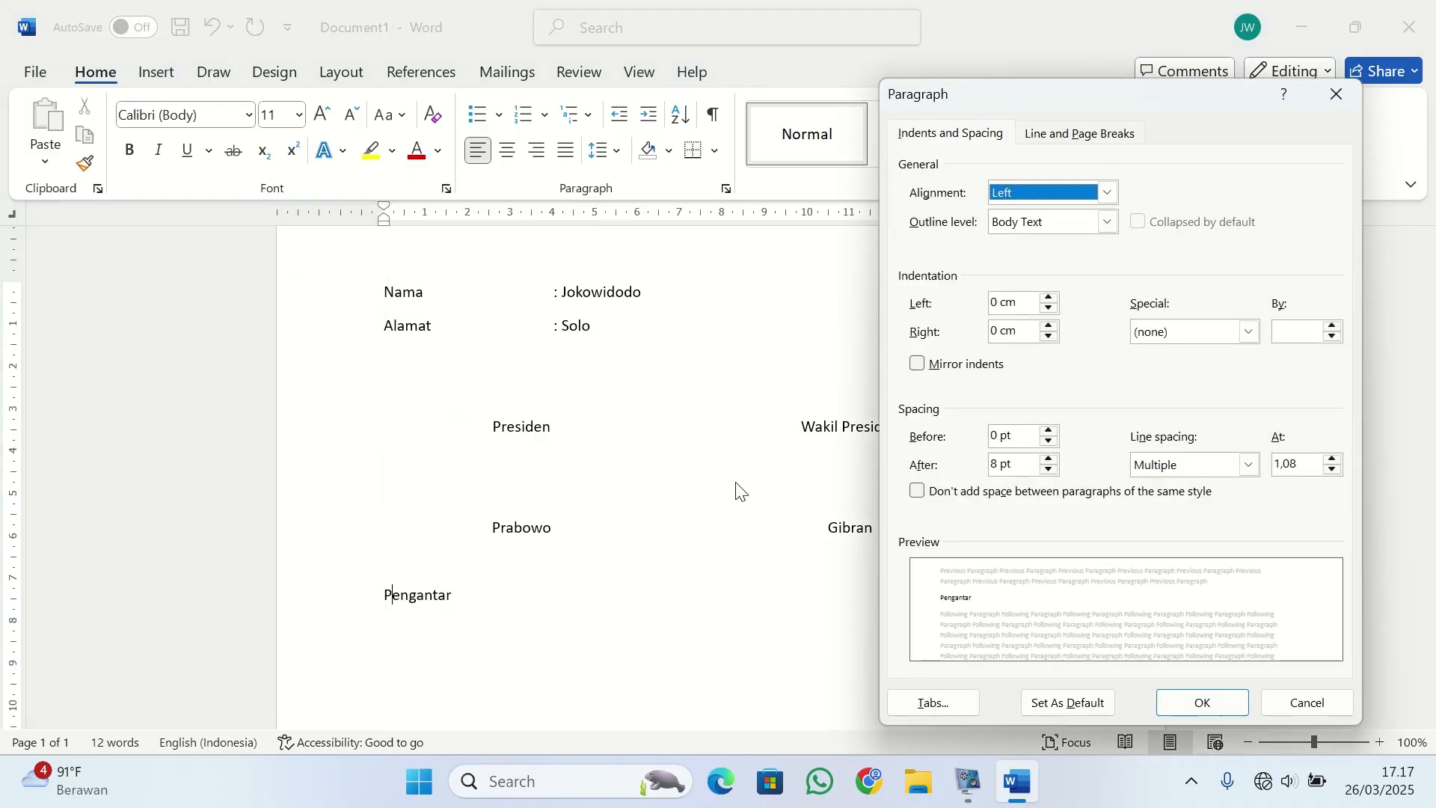
{"action": "left_click", "coordinate": [923, 697]}
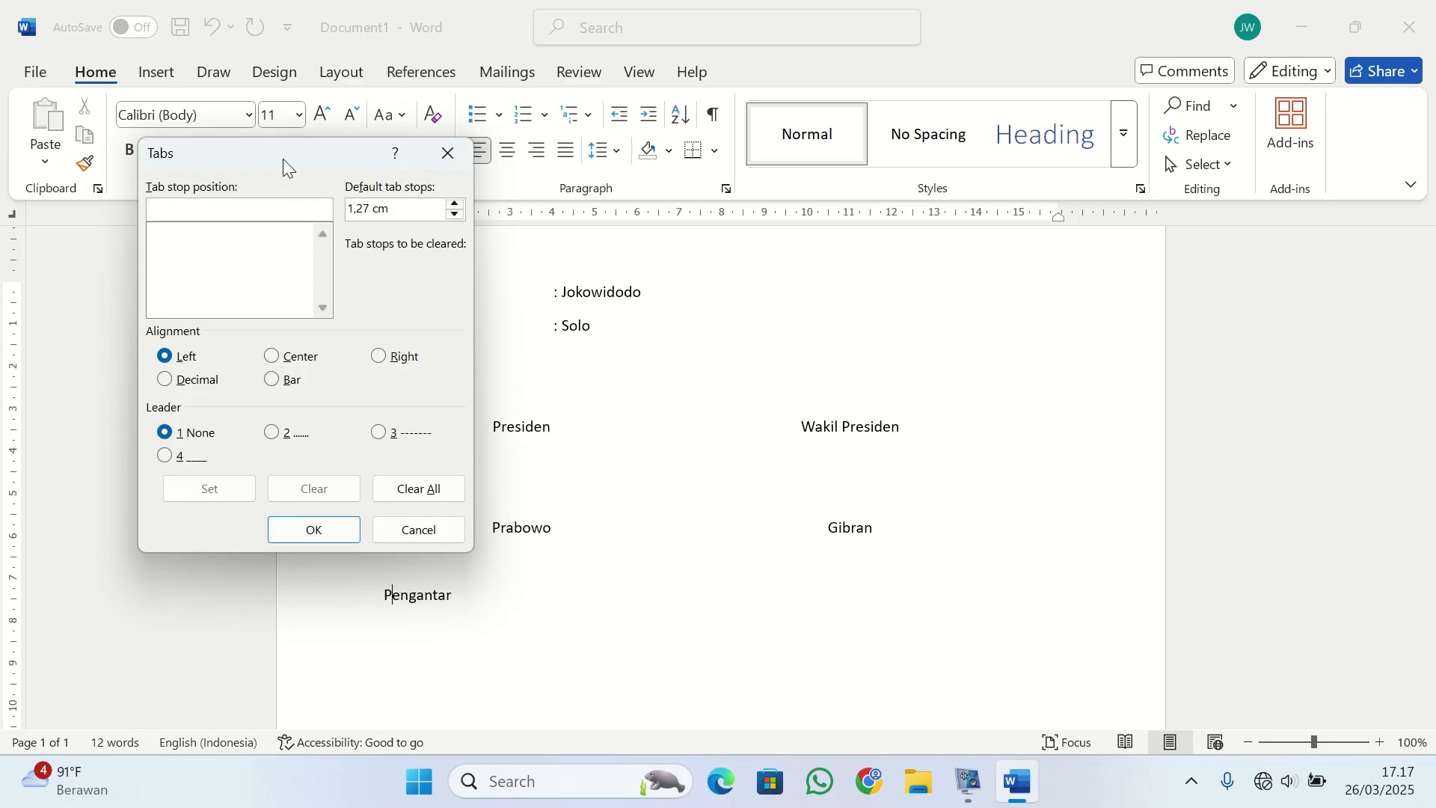
{"action": "left_click_drag", "start_coordinate": [283, 158], "coordinate": [286, 128]}
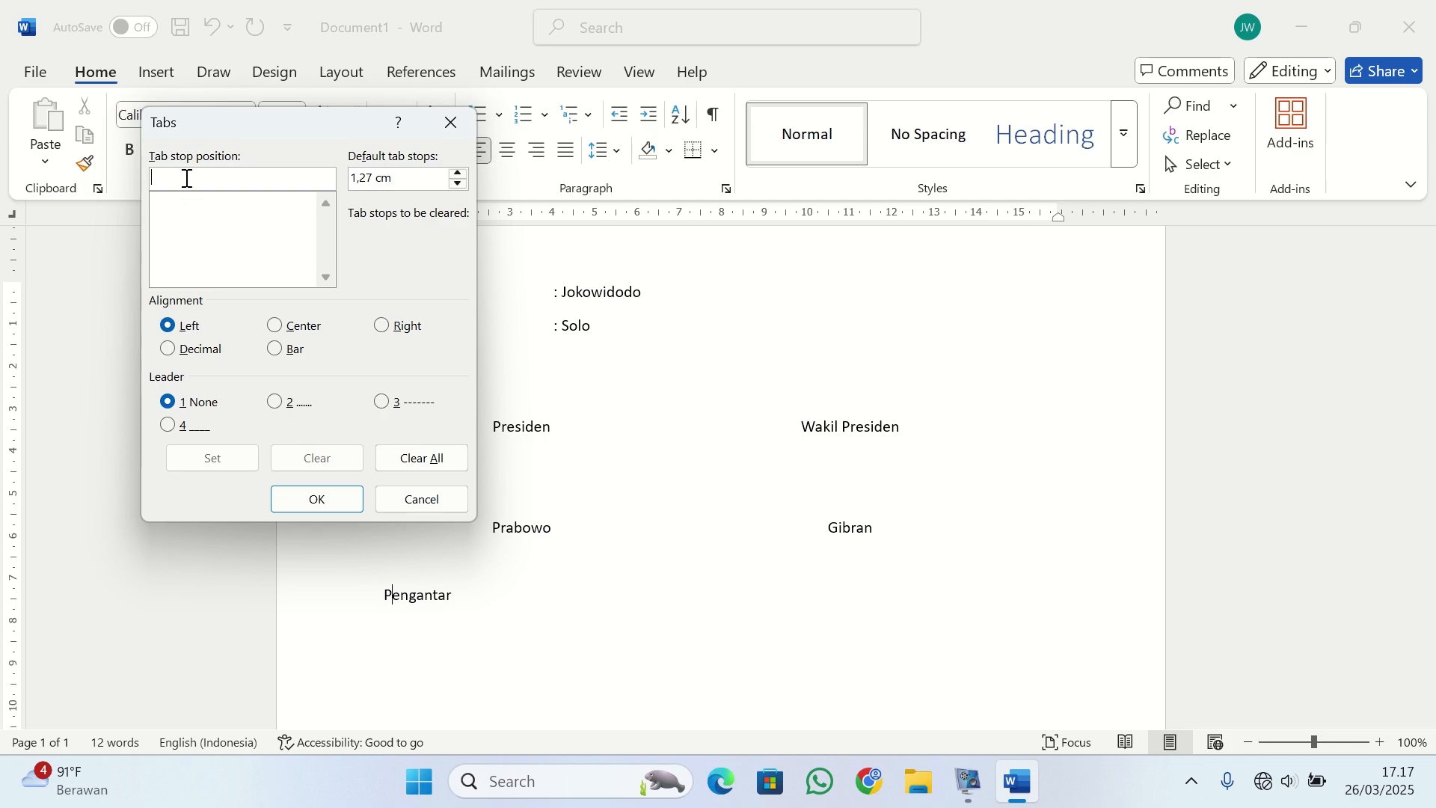
{"action": "type", "text": "14"}
{"action": "left_click", "coordinate": [274, 407]}
{"action": "left_click", "coordinate": [320, 508]}
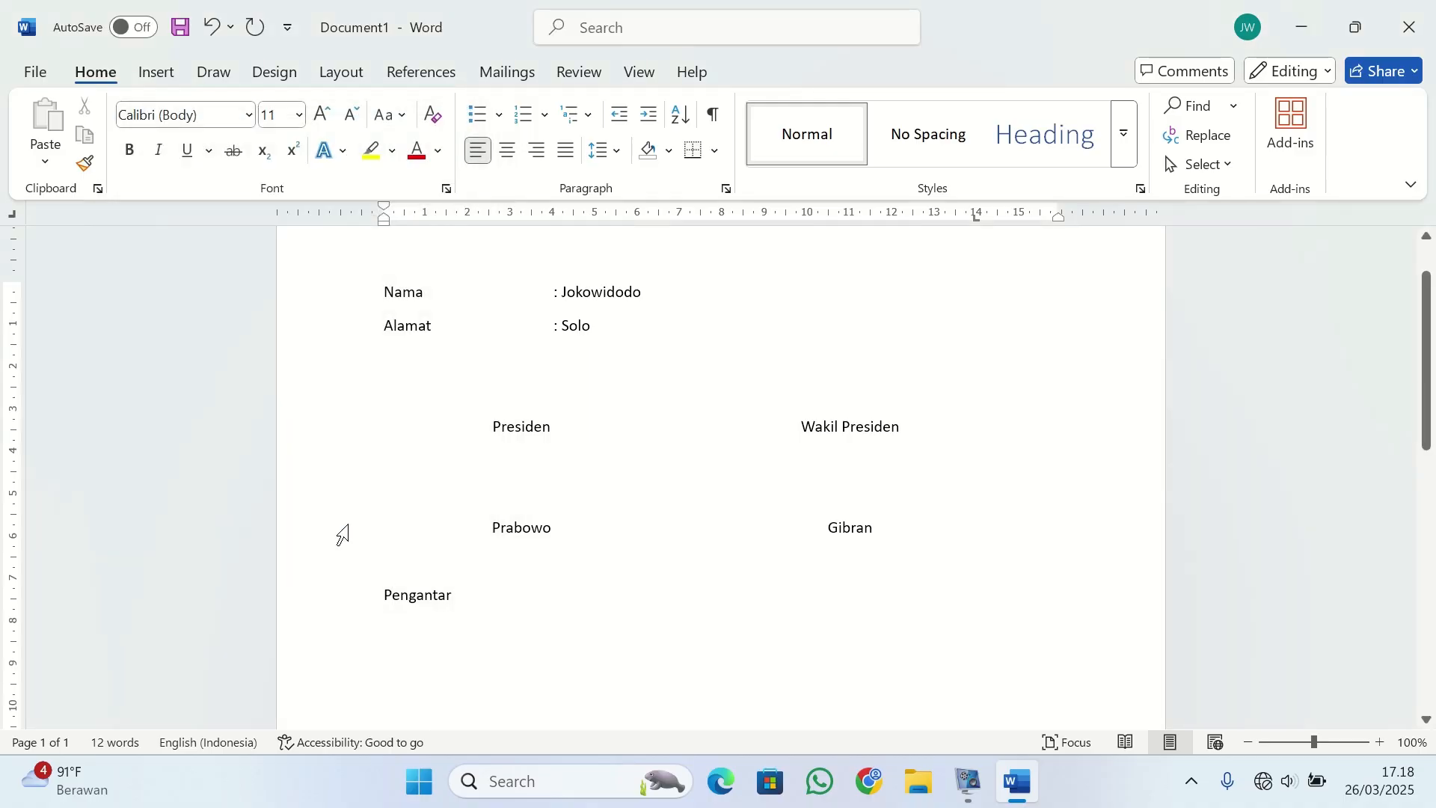
Complete the "Pengantar" entry with dot leader and page number 1, and add a "BAB I" entry with page number 2.
{"action": "left_click", "coordinate": [500, 606]}
{"action": "key", "text": "Tab"}
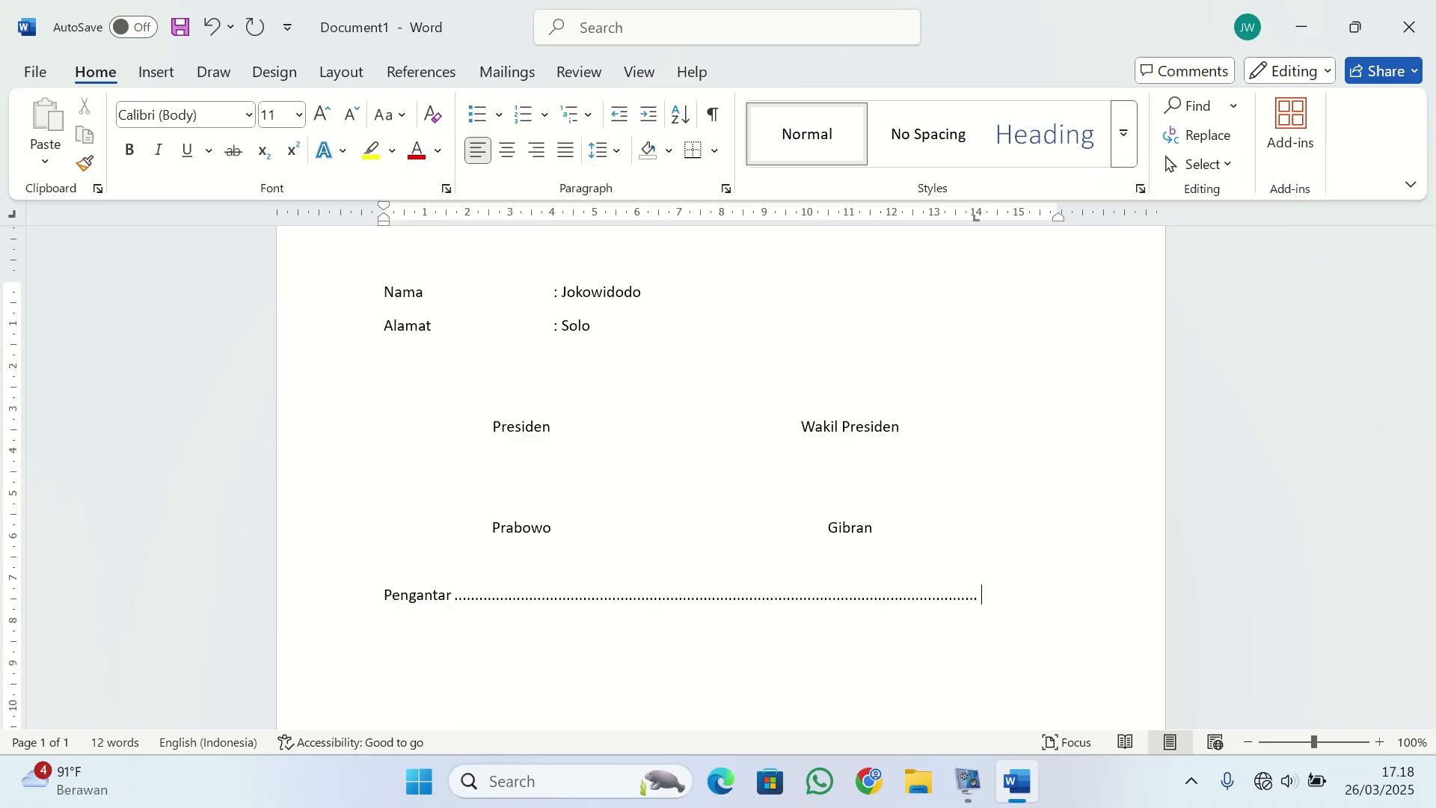
{"action": "type", "text": "1"}
{"action": "key", "text": "Return"}
{"action": "type", "text": "BAB I"}
{"action": "key", "text": "Tab"}
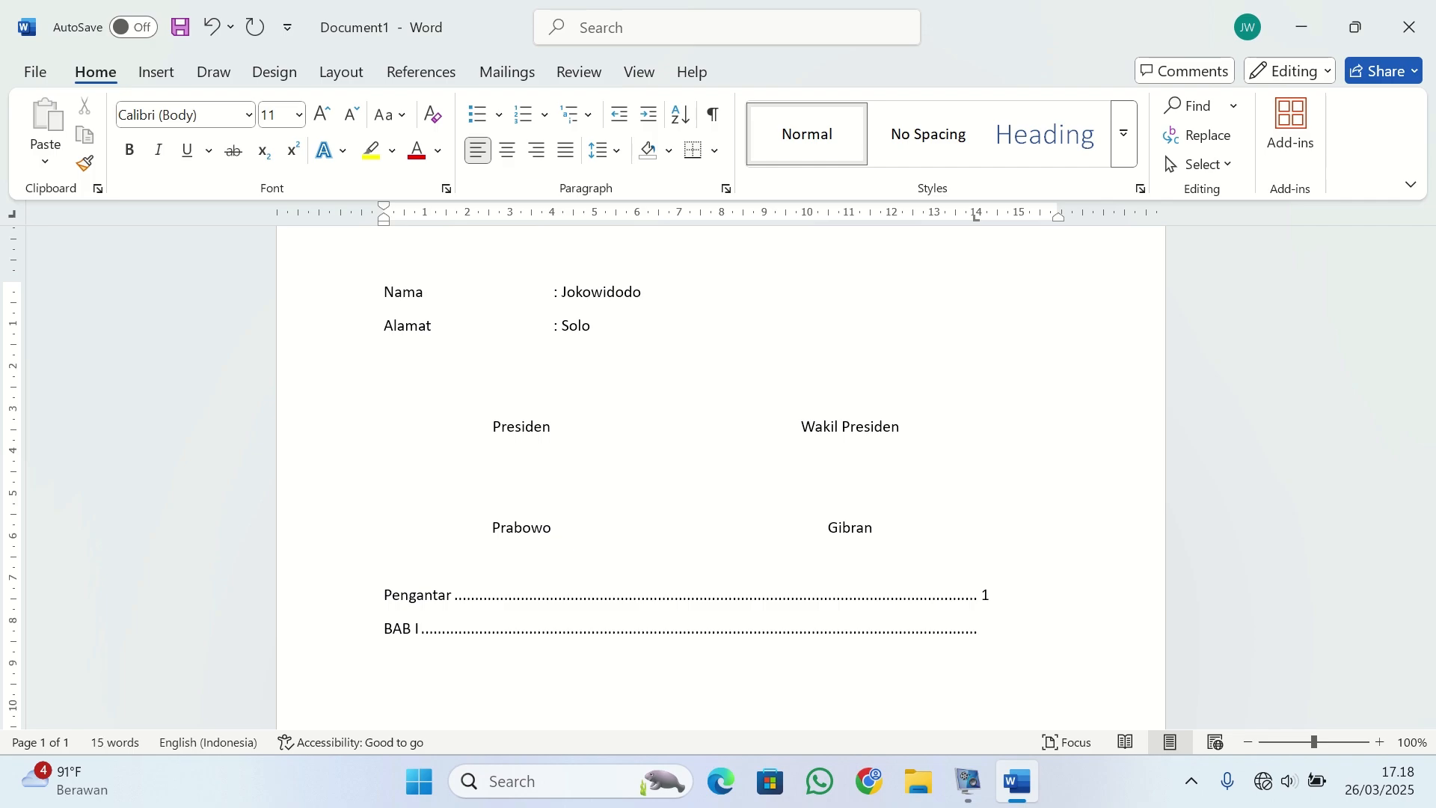
{"action": "type", "text": "2"}
{"action": "key", "text": "Return"}
On a blank line below the contents entries, replace the 14 cm tab stop with a decimal one at about 4.75 cm.
{"action": "scroll", "coordinate": [597, 525], "scroll_direction": "down", "scroll_amount": 8}
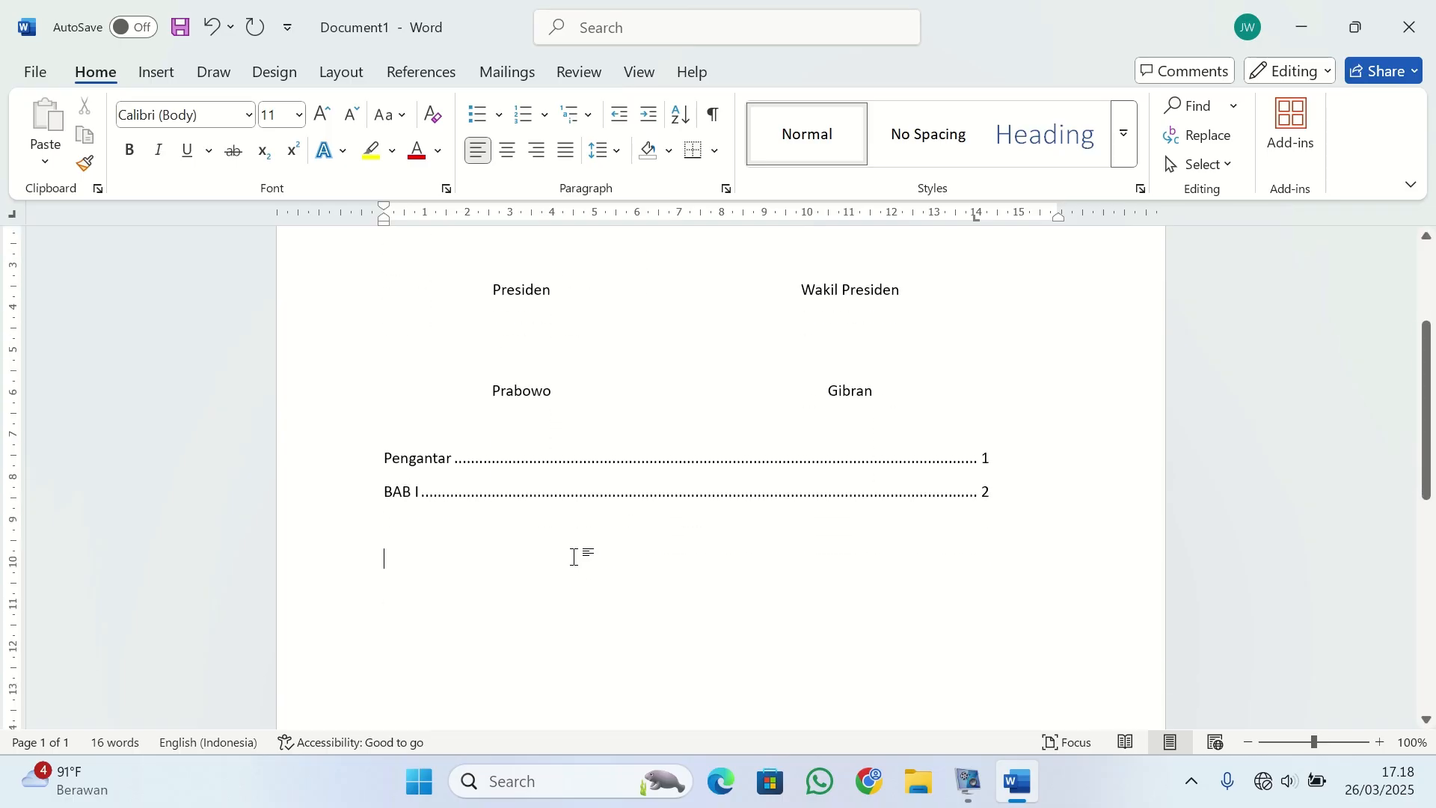
{"action": "scroll", "coordinate": [603, 510], "scroll_direction": "up", "scroll_amount": 2}
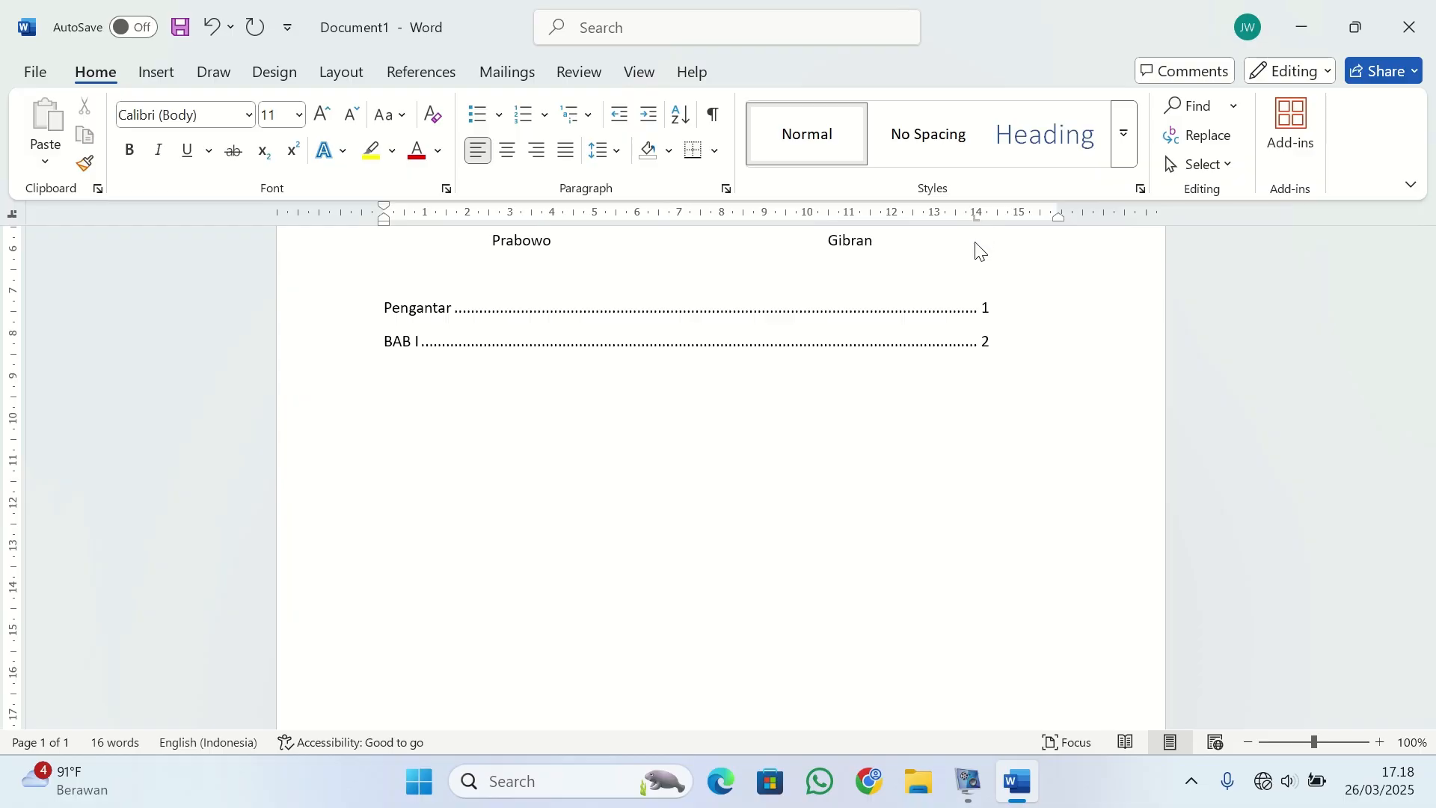
{"action": "left_click", "coordinate": [585, 217]}
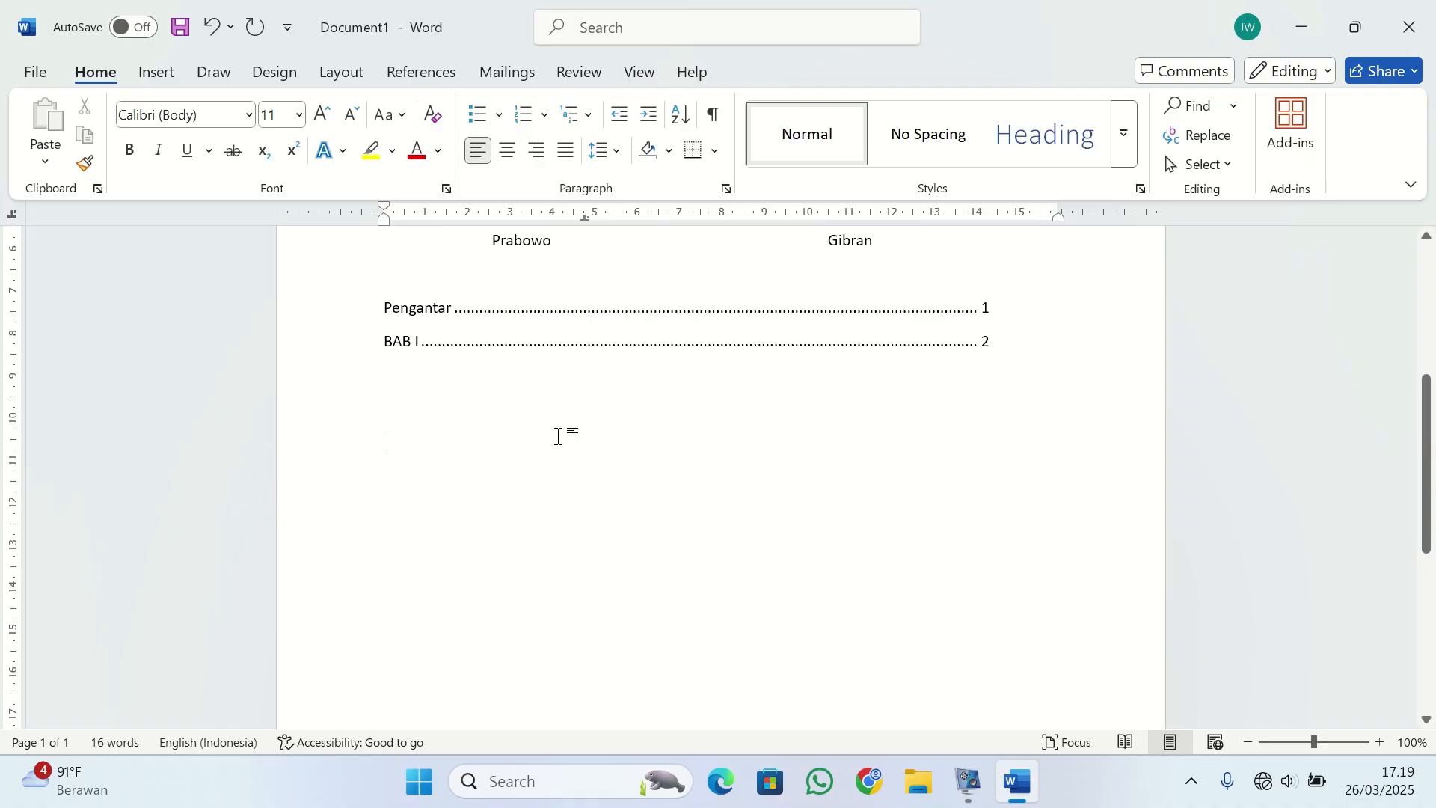
Write the rows "Protein" with 20,6 mg and "Lemak" with 100,7 mg, aligning the values on the decimal tab stop.
{"action": "type", "text": "Protein"}
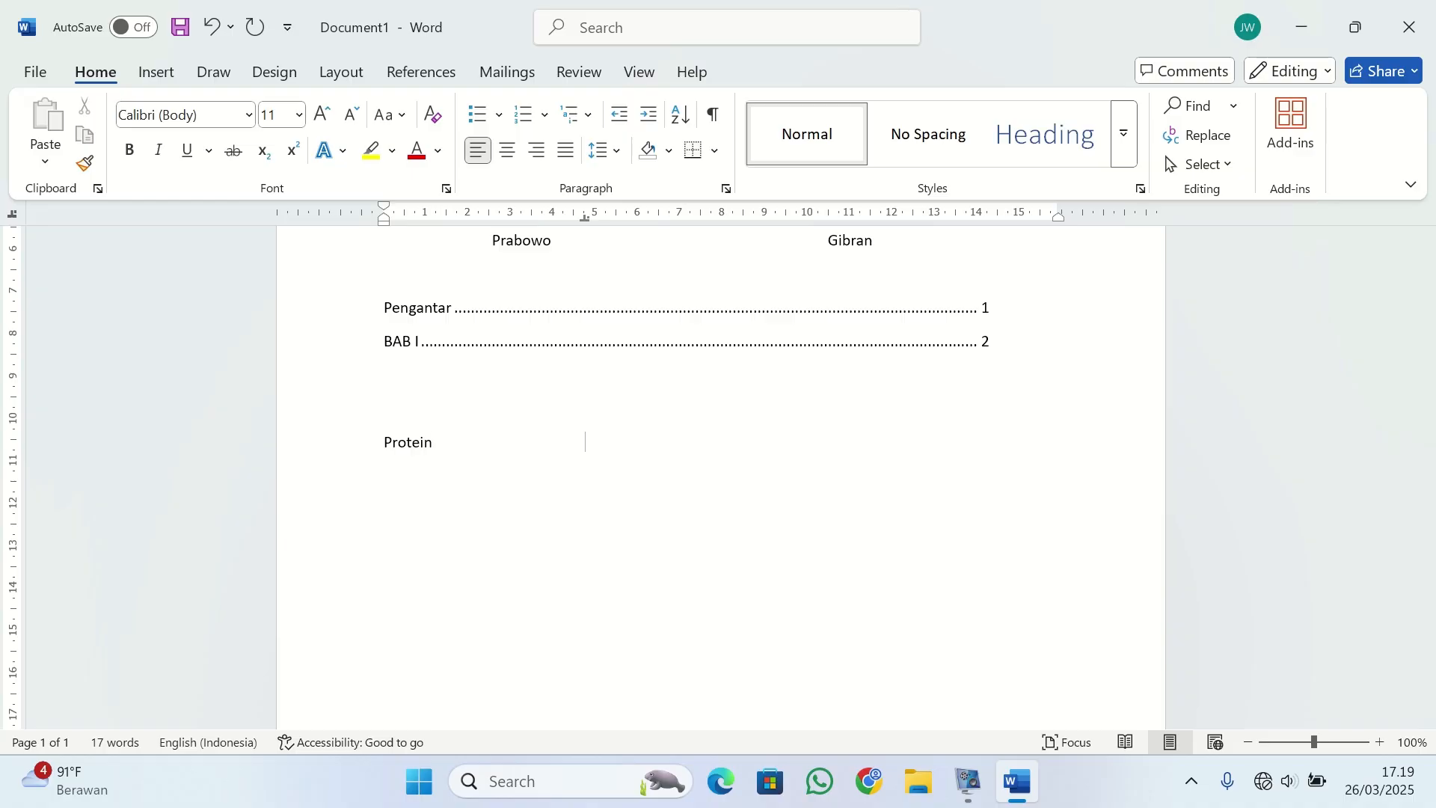
{"action": "type", "text": "20,6 mg"}
{"action": "key", "text": "Return"}
{"action": "type", "text": "Lemak"}
{"action": "key", "text": "Tab"}
{"action": "type", "text": "100,7 mg"}
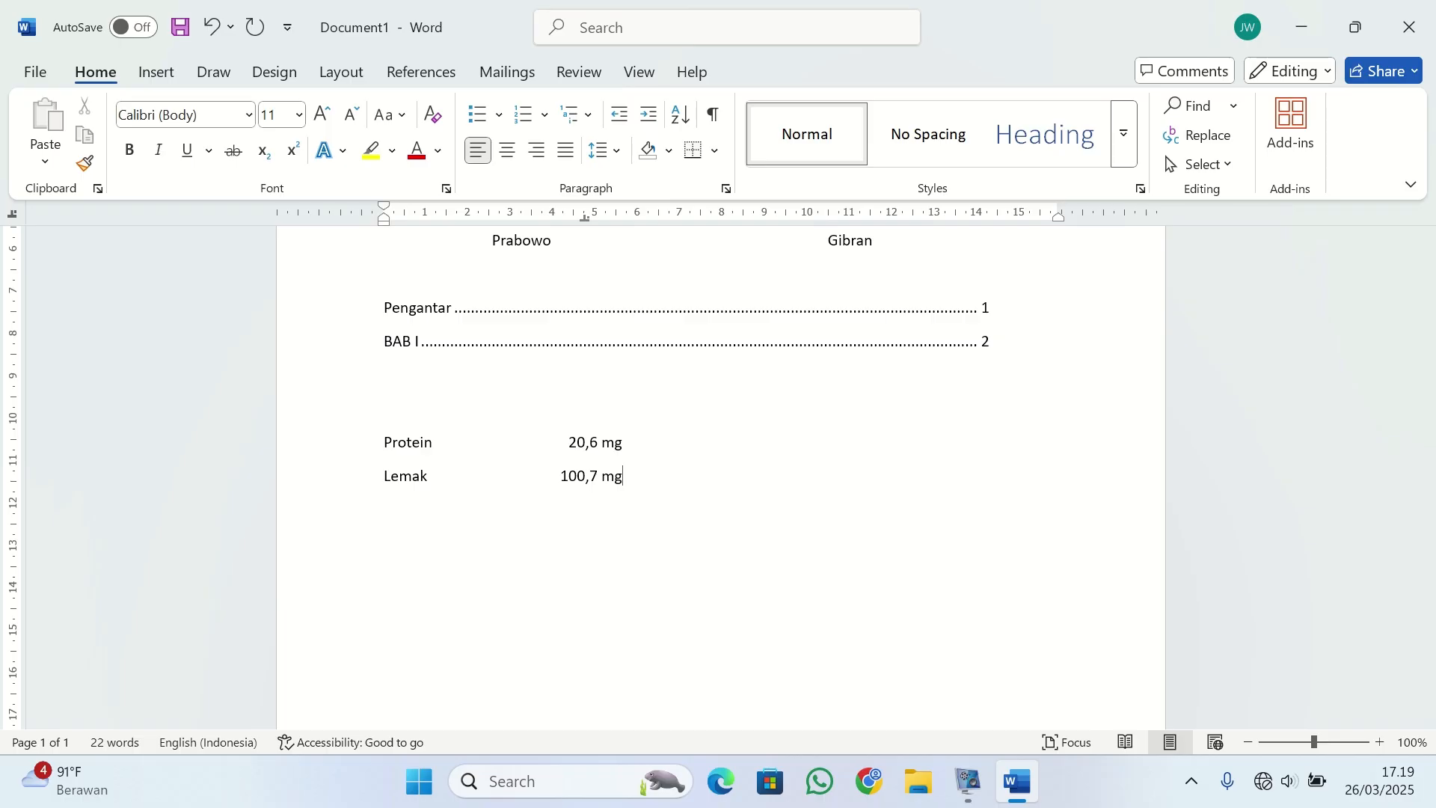
{"action": "scroll", "coordinate": [561, 437], "scroll_direction": "down", "scroll_amount": 2}
{"action": "scroll", "coordinate": [561, 436], "scroll_direction": "up", "scroll_amount": 2}
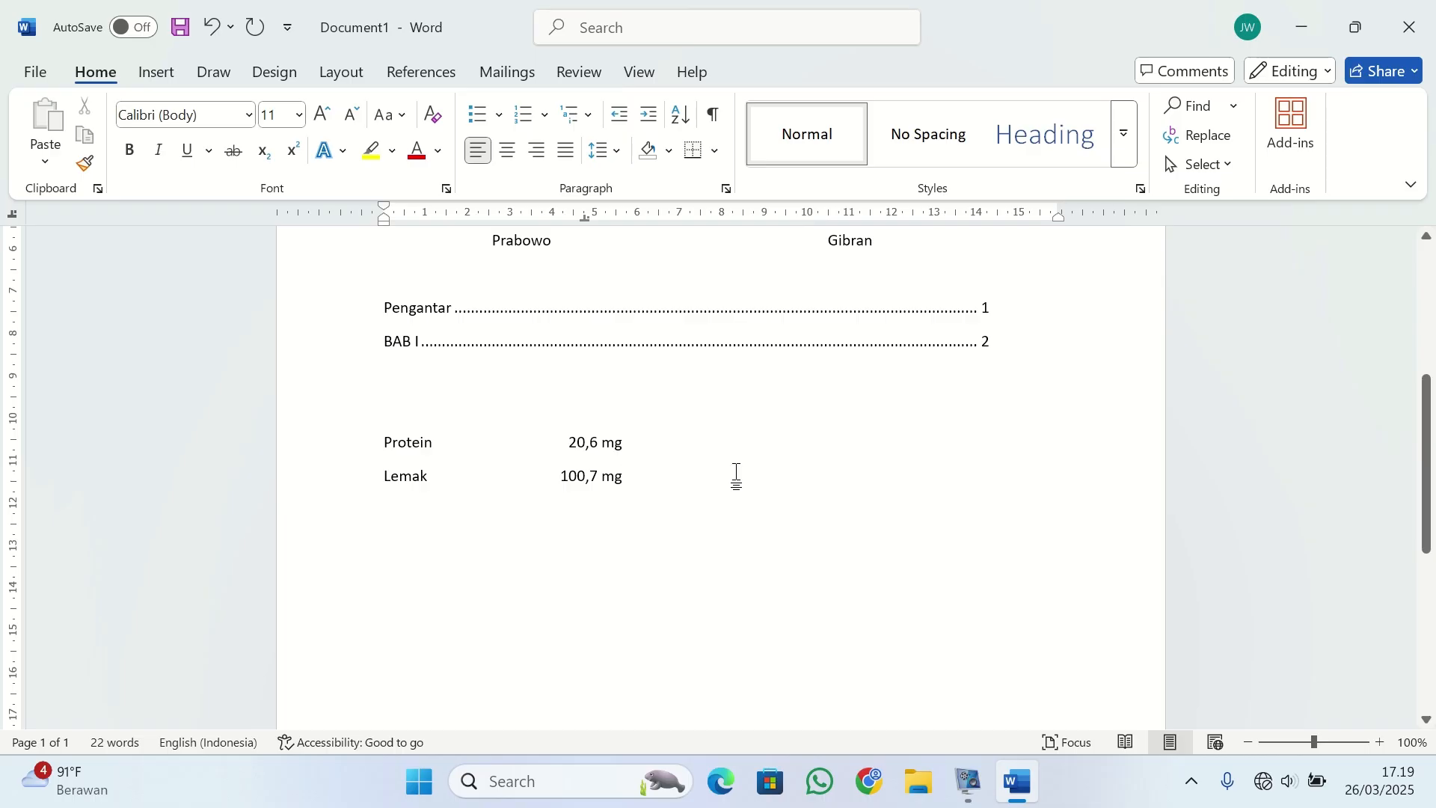
{"action": "scroll", "coordinate": [735, 474], "scroll_direction": "down", "scroll_amount": 1}
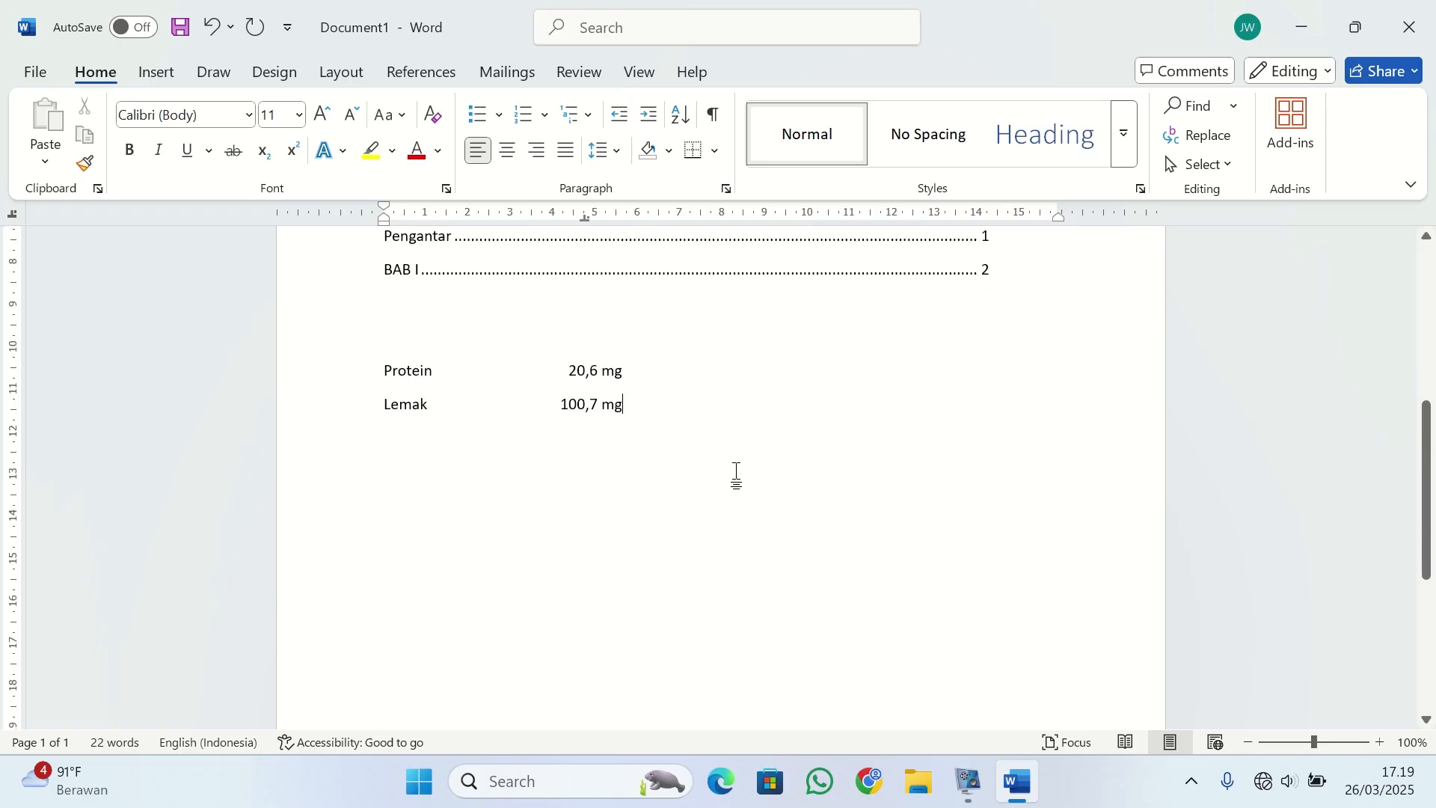
On a blank line below the "Lemak" row, replace the decimal tab stop with bar tabs at about 3, 6 and 8.25 cm.
{"action": "scroll", "coordinate": [685, 441], "scroll_direction": "down", "scroll_amount": 2}
{"action": "scroll", "coordinate": [619, 350], "scroll_direction": "up", "scroll_amount": 1}
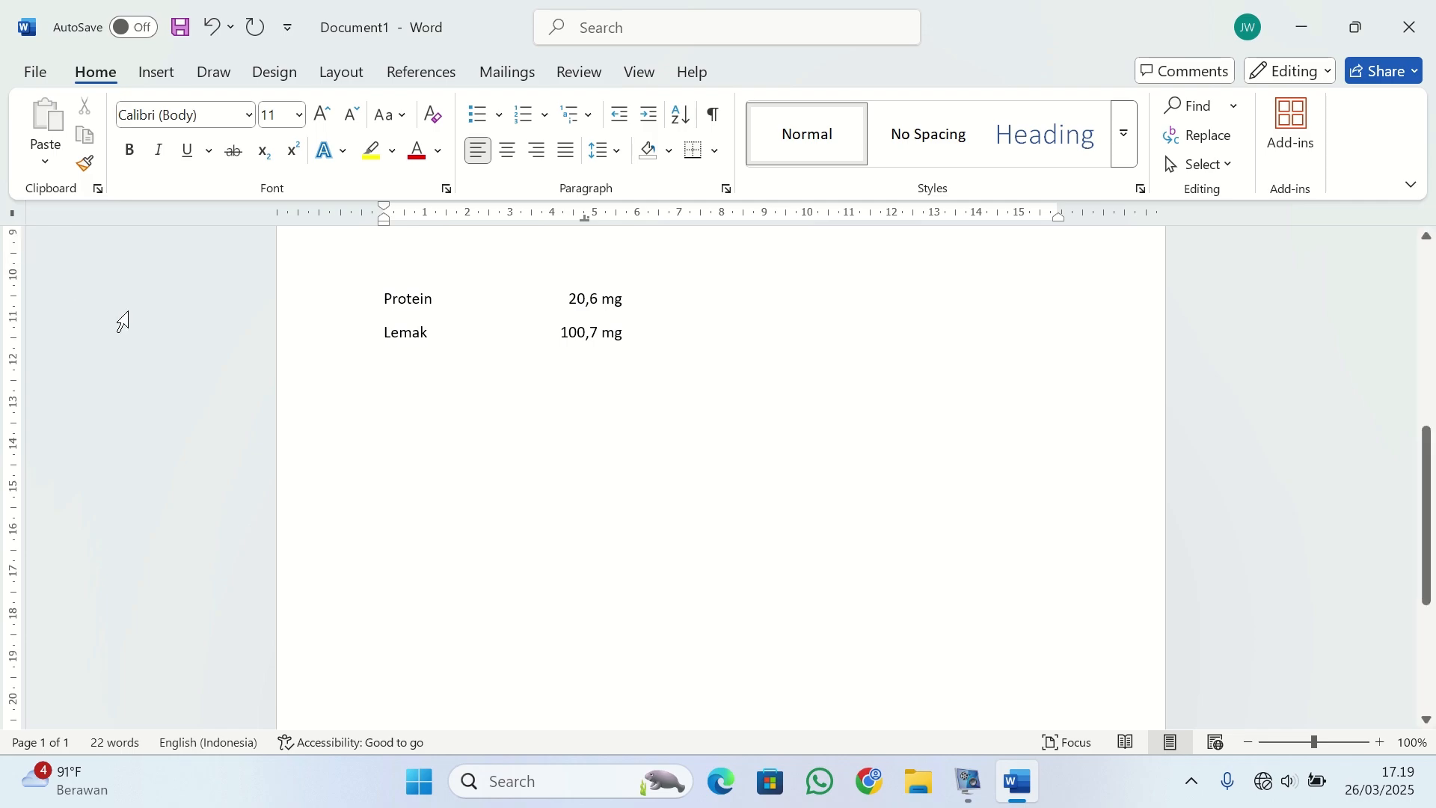
{"action": "key", "text": "Return"}
{"action": "key", "text": "Return"}
{"action": "left_click", "coordinate": [584, 219]}
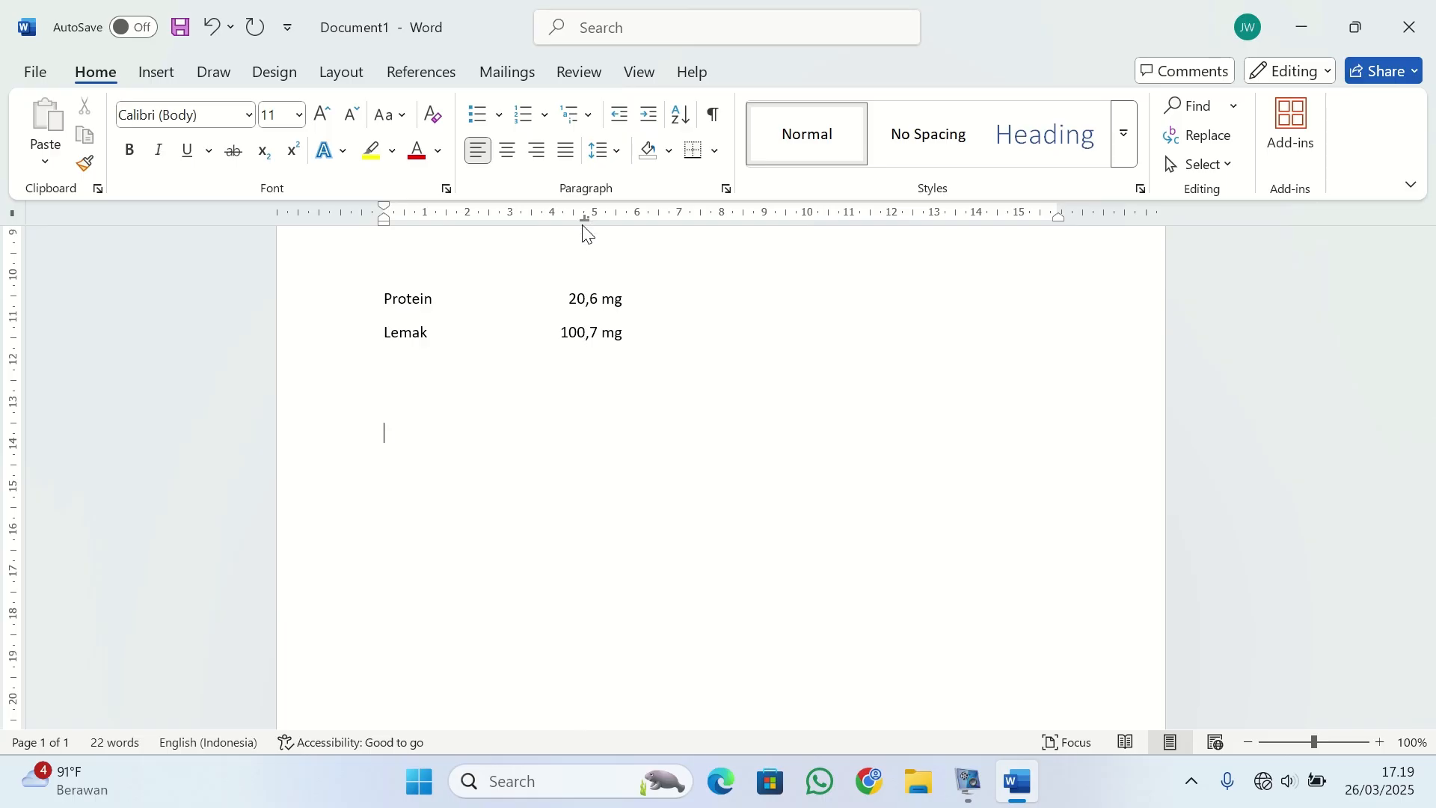
{"action": "left_click_drag", "start_coordinate": [584, 220], "coordinate": [590, 251]}
{"action": "left_click", "coordinate": [511, 216]}
{"action": "left_click", "coordinate": [638, 218]}
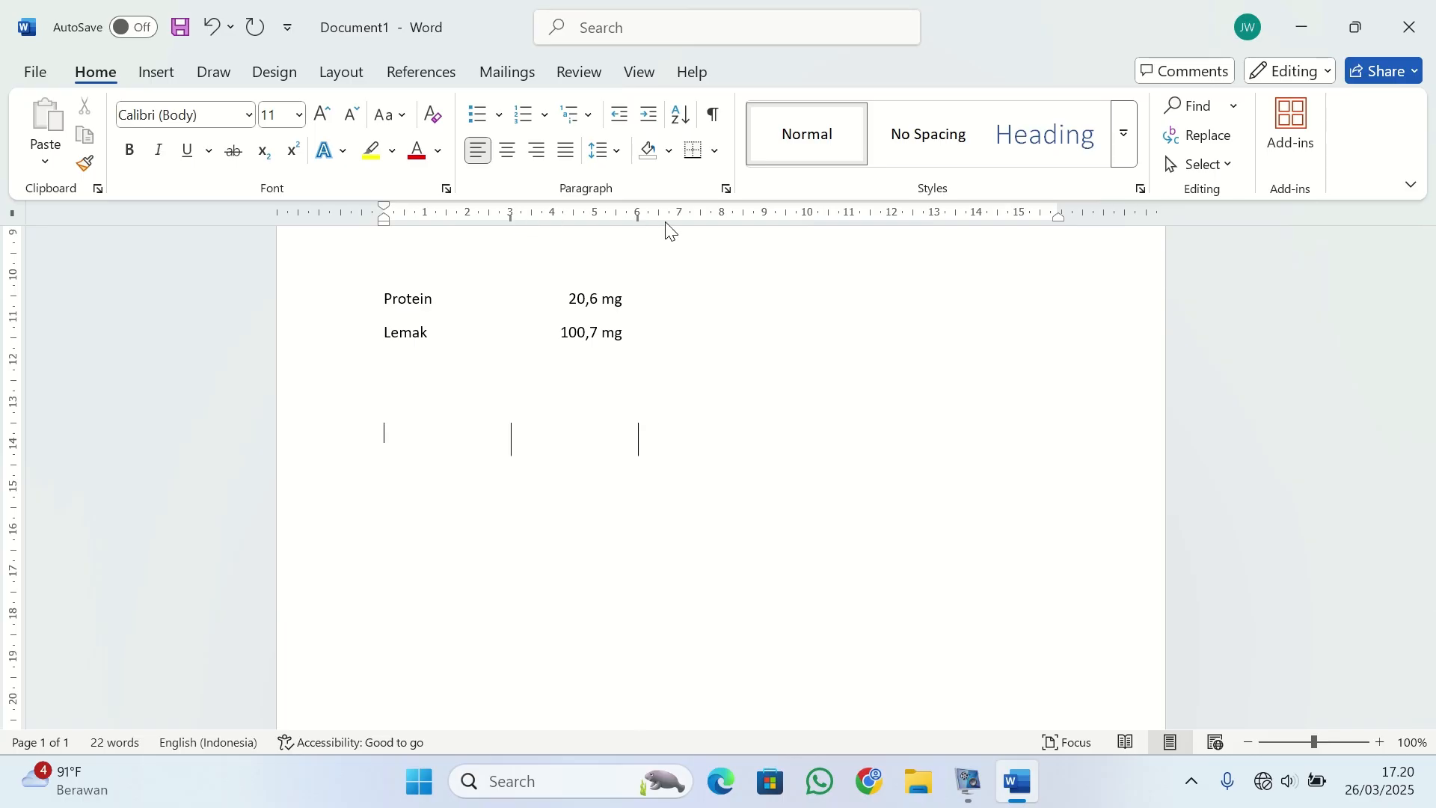
{"action": "left_click", "coordinate": [734, 221]}
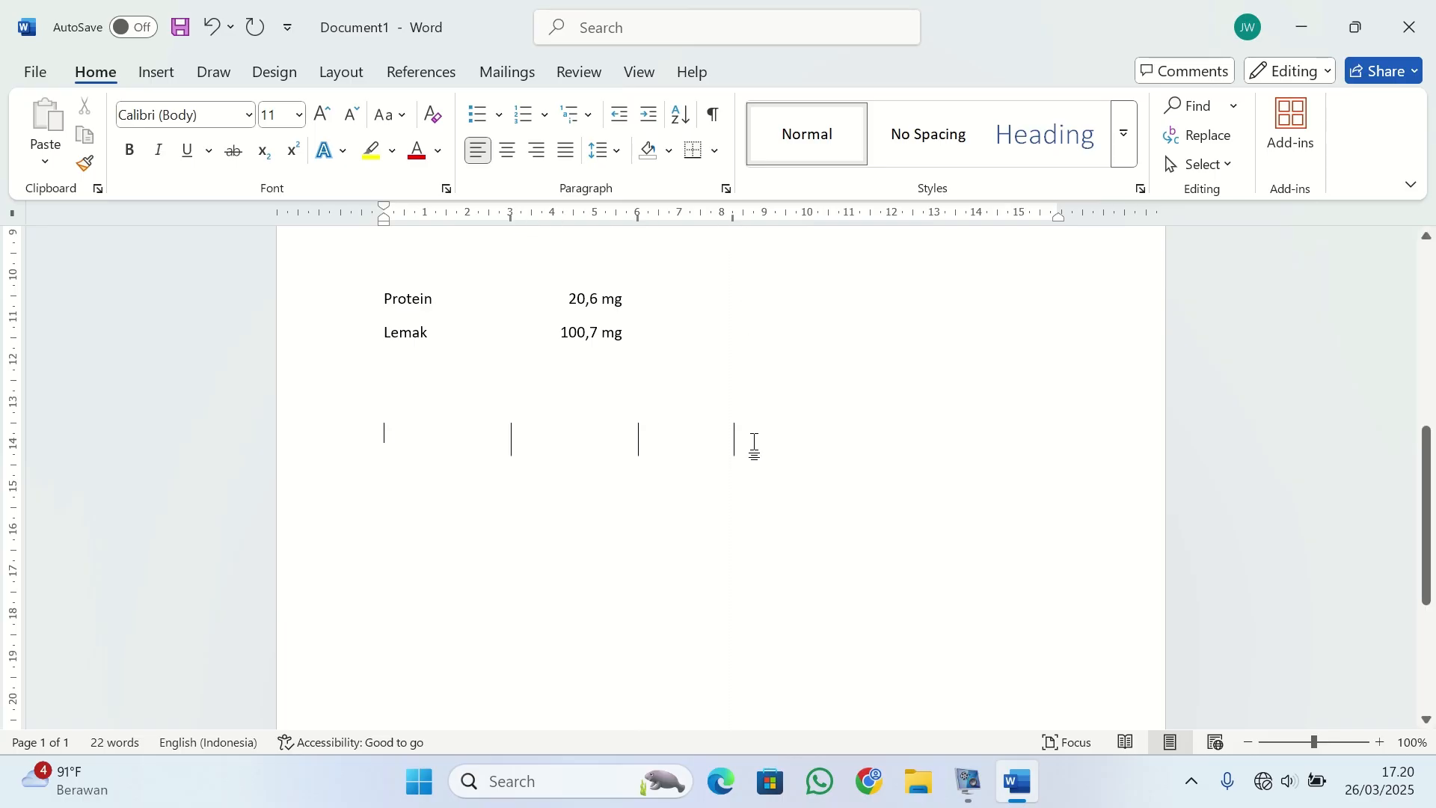
Fill the first row between the bars with the sample entries "Asskdbkdbbdb", "dskjdbkdak", "sksdajkd" and "asdad", separated by tabs.
{"action": "type", "text": "asskd"}
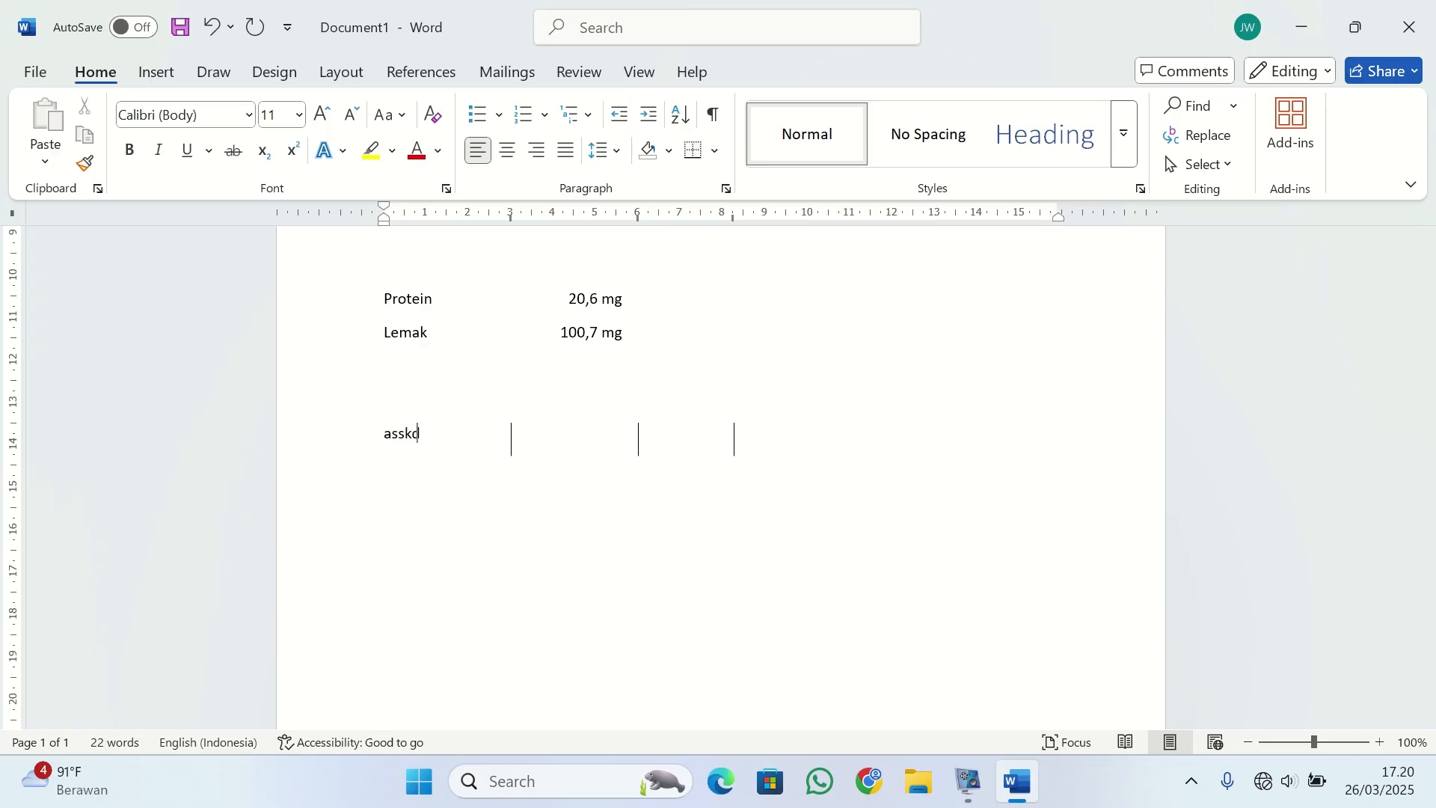
{"action": "type", "text": "bkdbbdb"}
{"action": "key", "text": "Tab"}
{"action": "type", "text": "dskjdbkdak\t"}
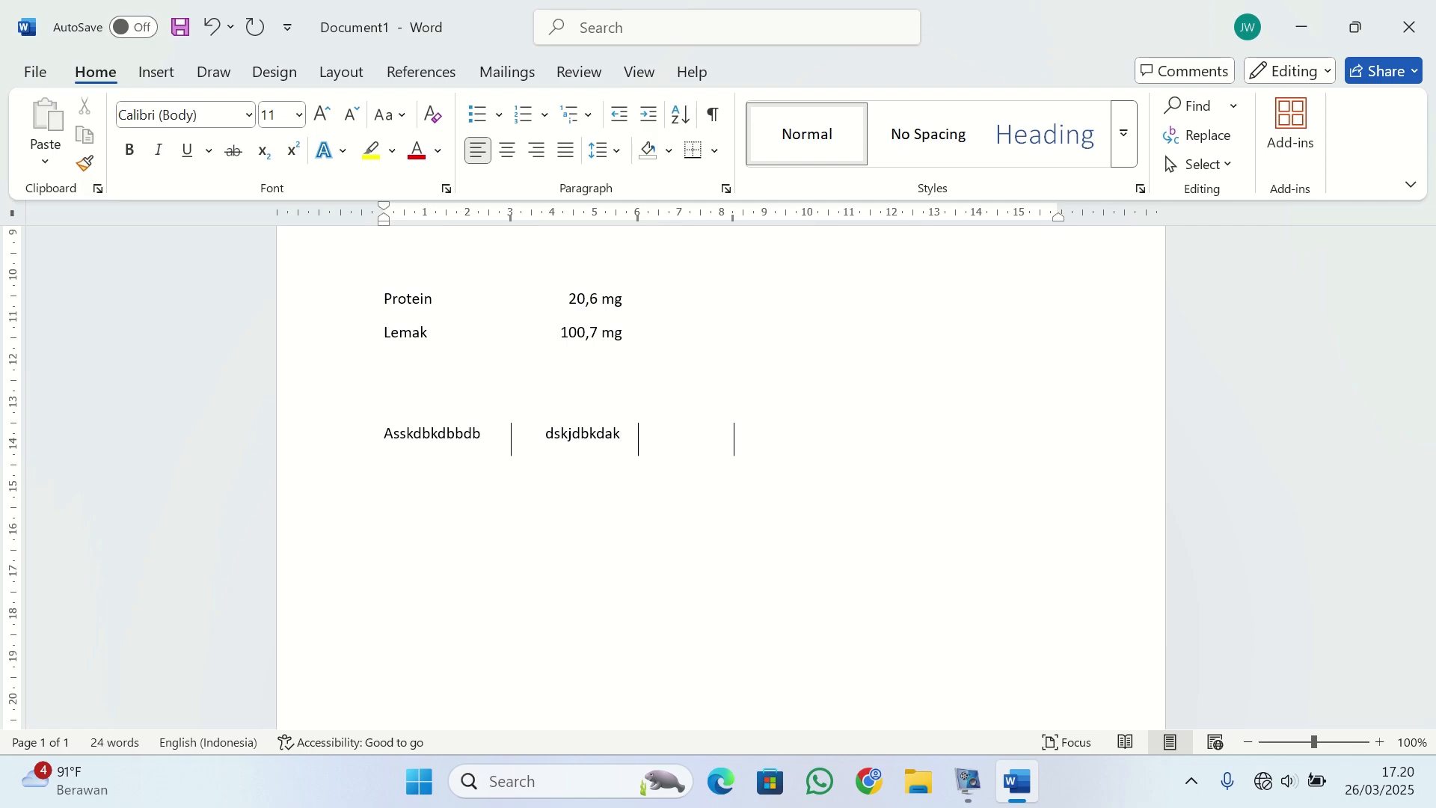
{"action": "type", "text": "sksdajkd"}
{"action": "key", "text": "Tab"}
{"action": "type", "text": "asdad"}
Add a second tab-separated row with the entries "Dasdbkadbkadbk", "asdadkdd", "kjkjkbjkb" and "nlkcnscafd".
{"action": "key", "text": "Return"}
{"action": "type", "text": "dasdbkadbkadbk"}
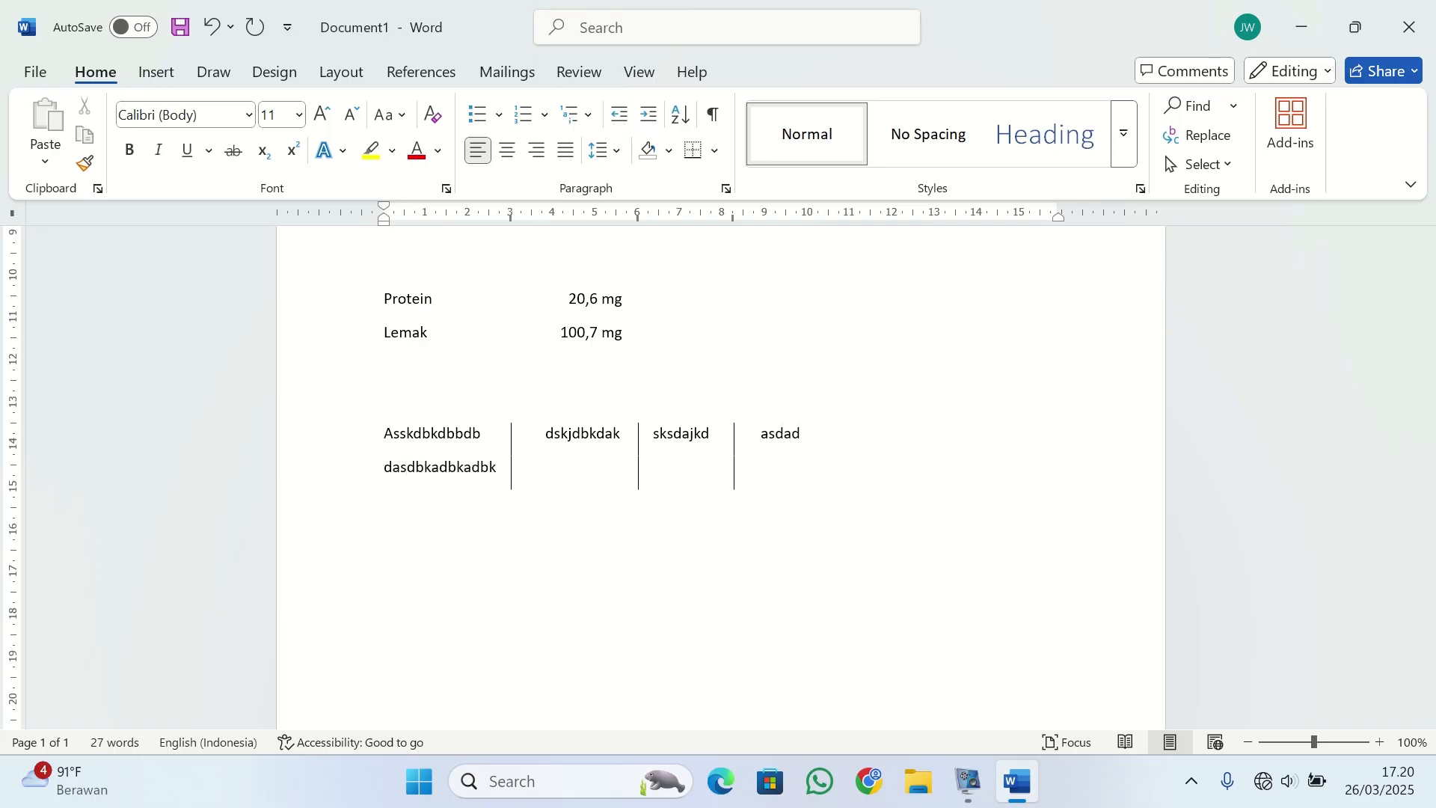
{"action": "key", "text": "Tab"}
{"action": "type", "text": "asdadkdd\t"}
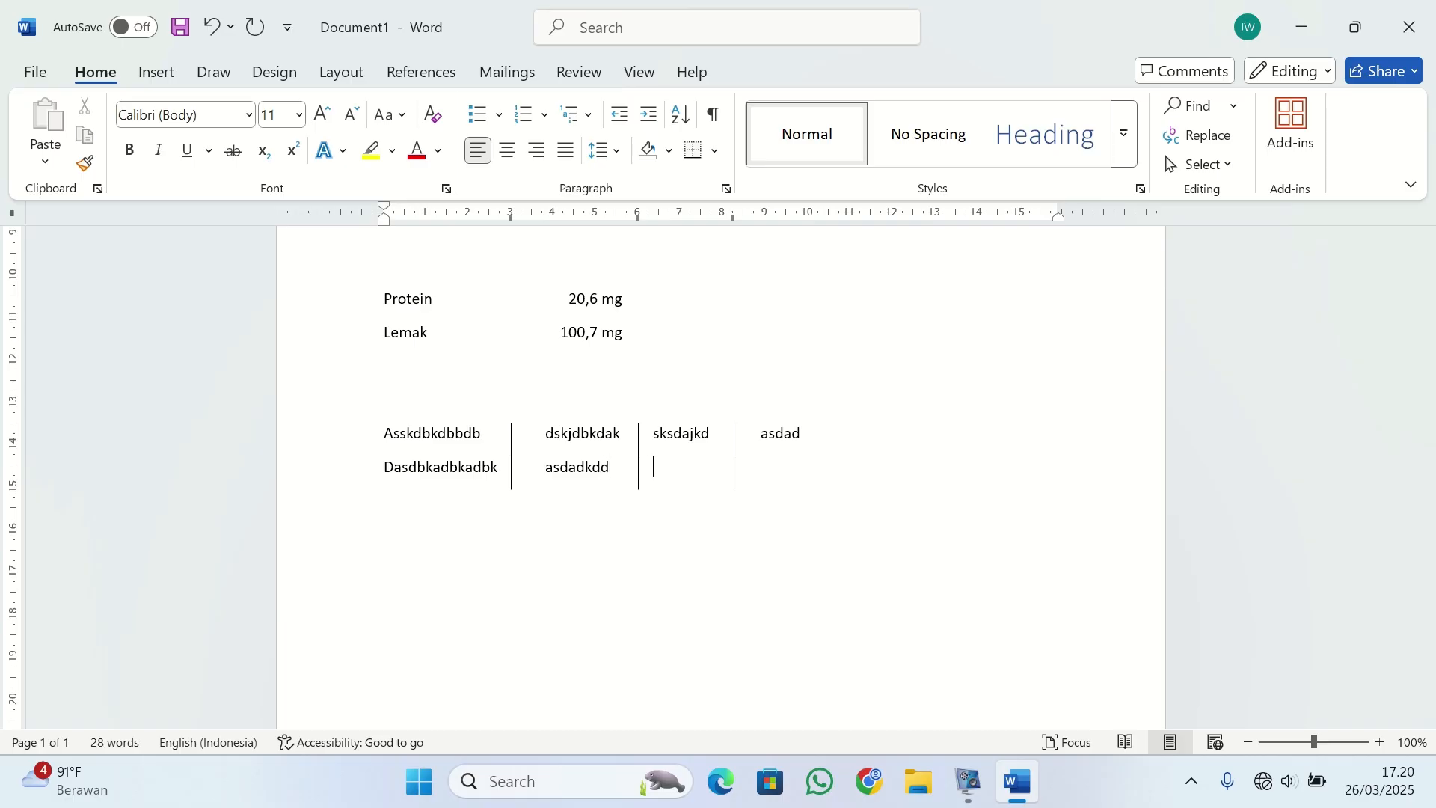
{"action": "type", "text": "kjkjkbjkb\tnlkcnscafd"}
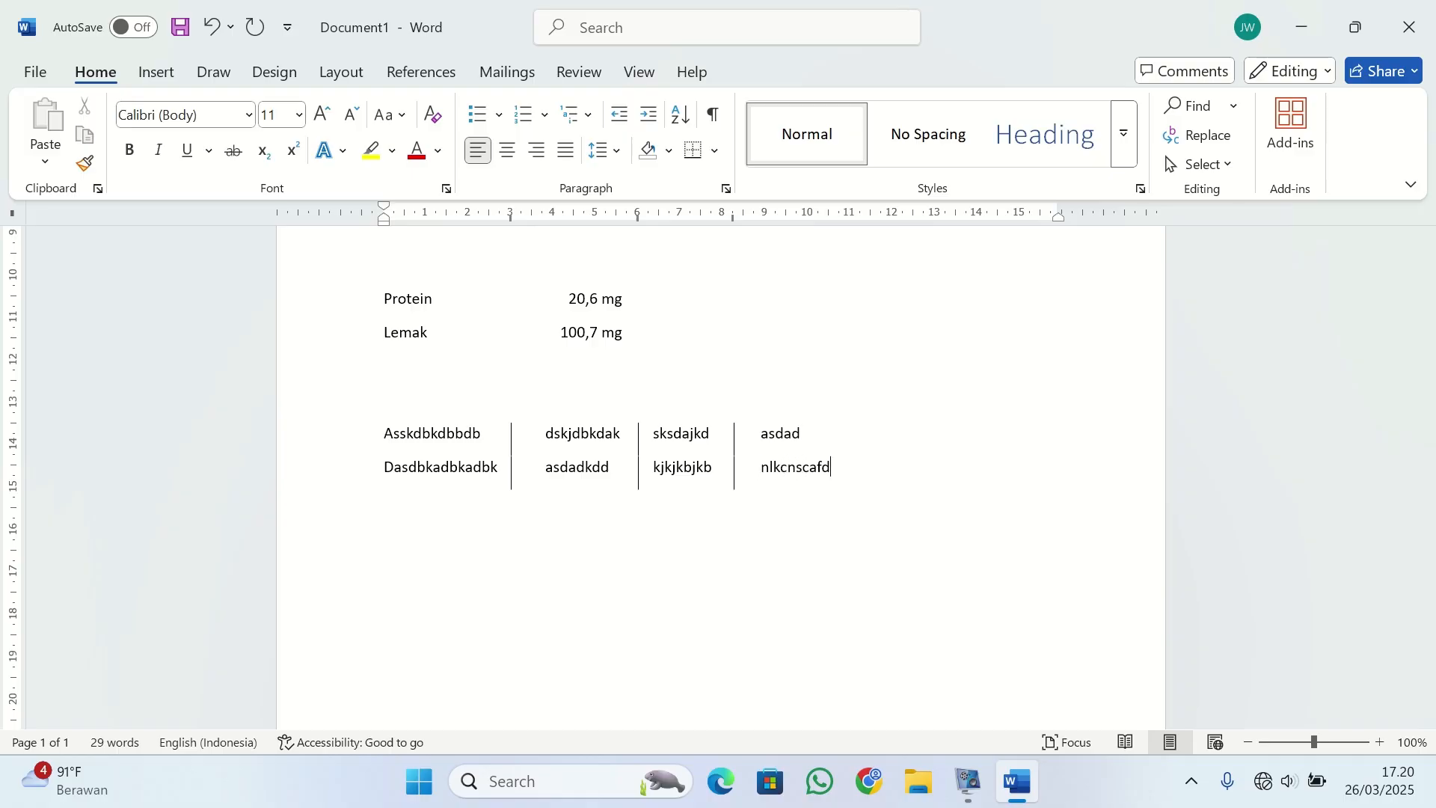
Add a third tab-separated row with the entries "Adadadadavj", "kasdkbjadbjkvhjvh", "hvj" and "vjvjjjbbk".
{"action": "key", "text": "Return"}
{"action": "type", "text": "adadadadavj kasdkbjadbjk"}
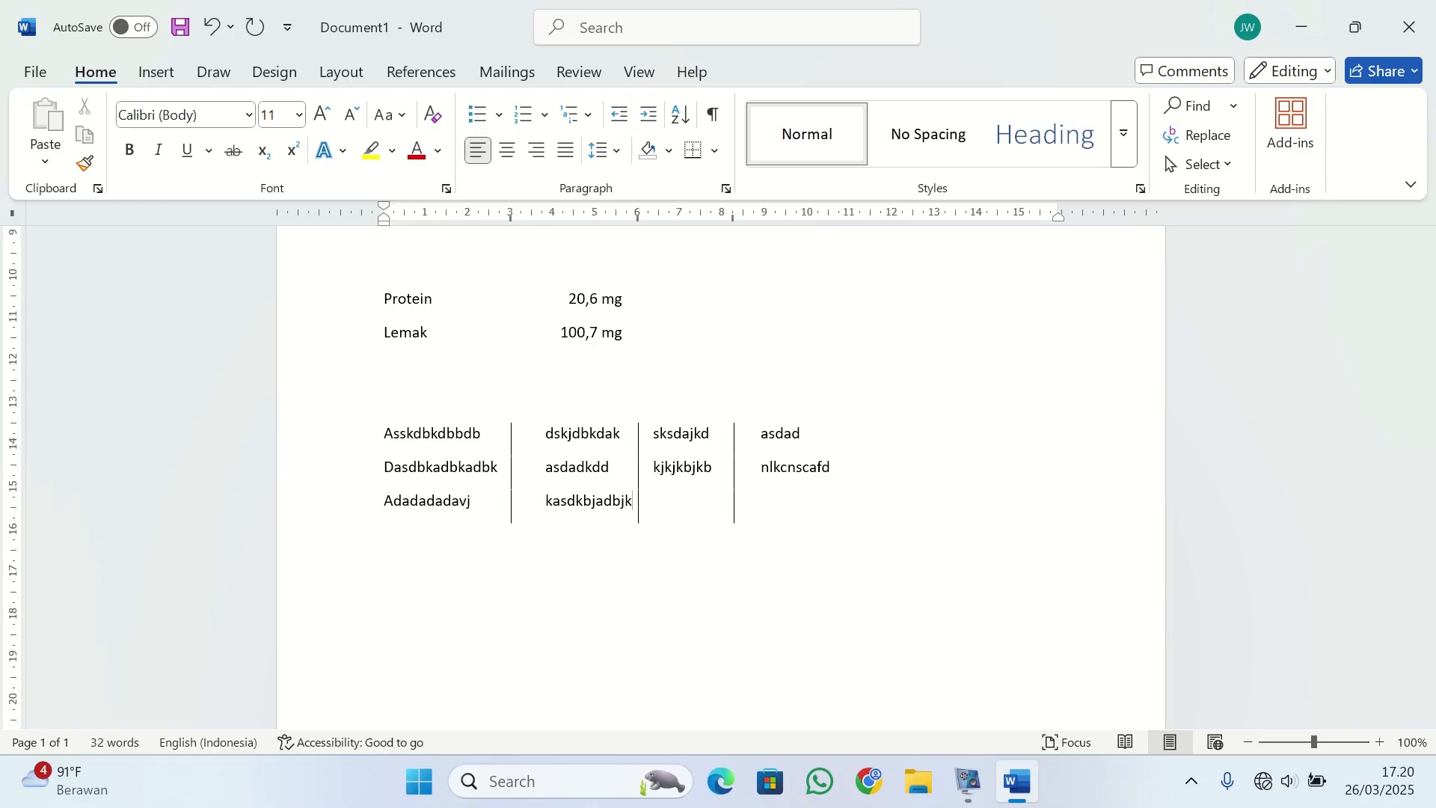
{"action": "type", "text": "vhjvh hvj"}
{"action": "key", "text": "Tab"}
{"action": "type", "text": "vjvjjjbbk"}
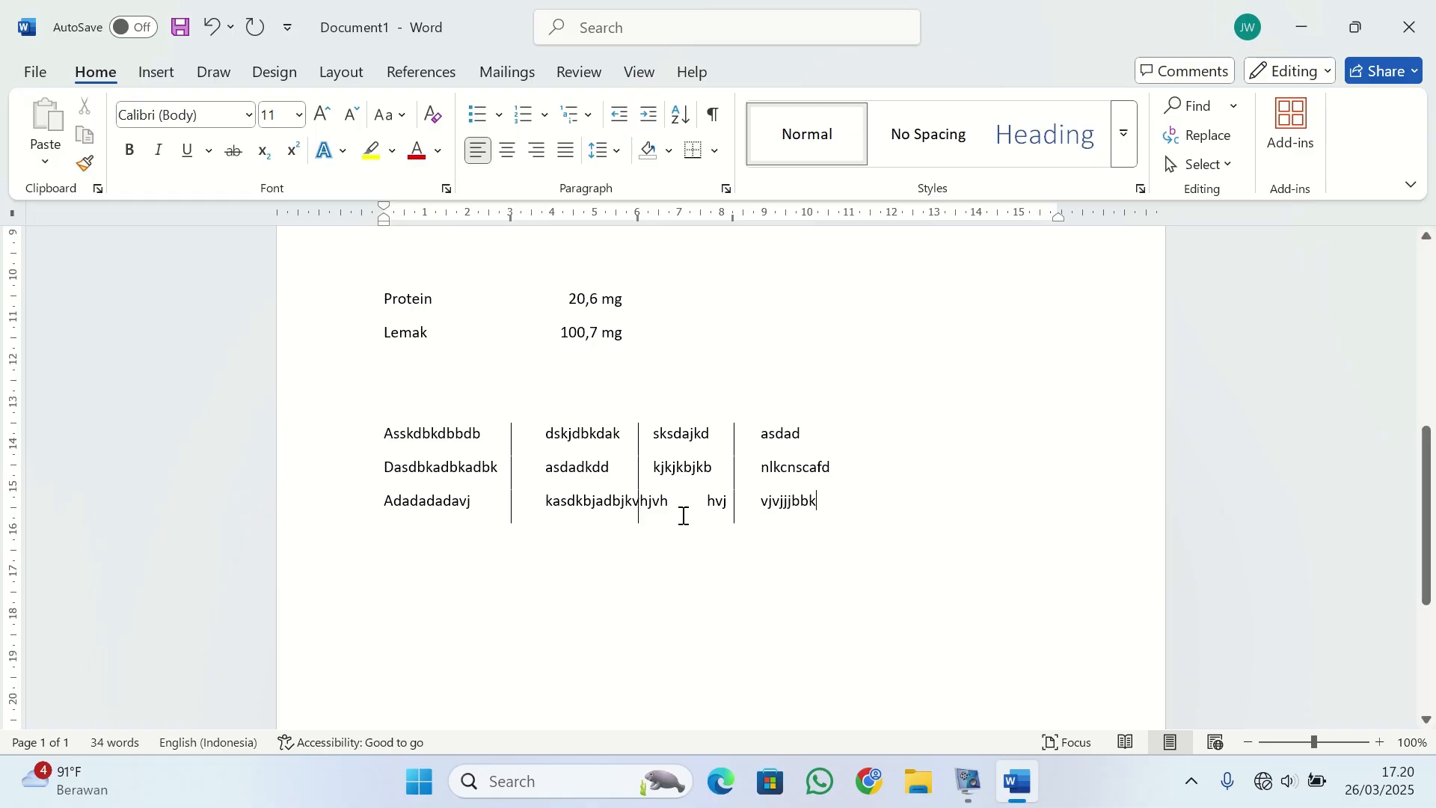
{"action": "scroll", "coordinate": [895, 488], "scroll_direction": "down", "scroll_amount": 2}
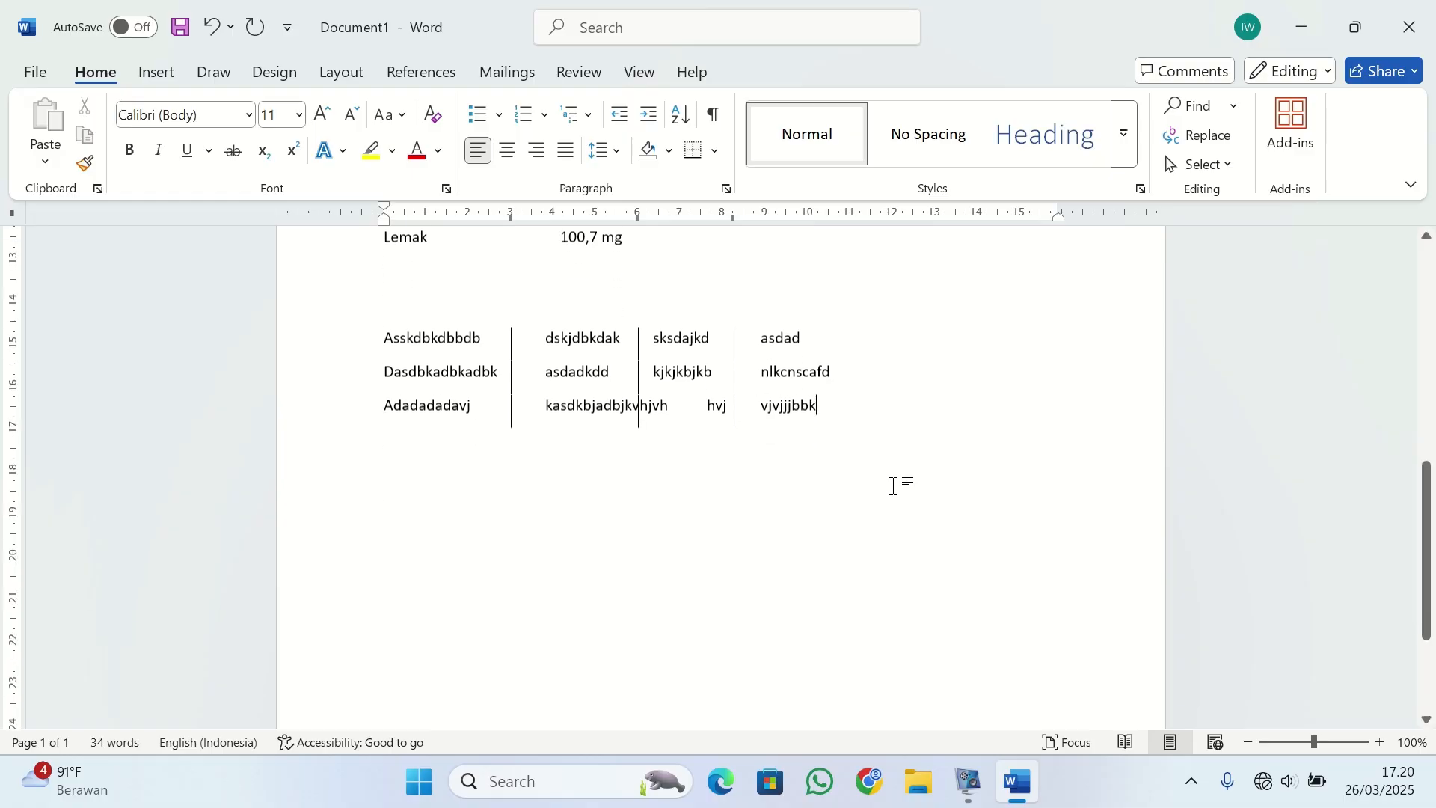
{"action": "scroll", "coordinate": [895, 486], "scroll_direction": "up", "scroll_amount": 3}
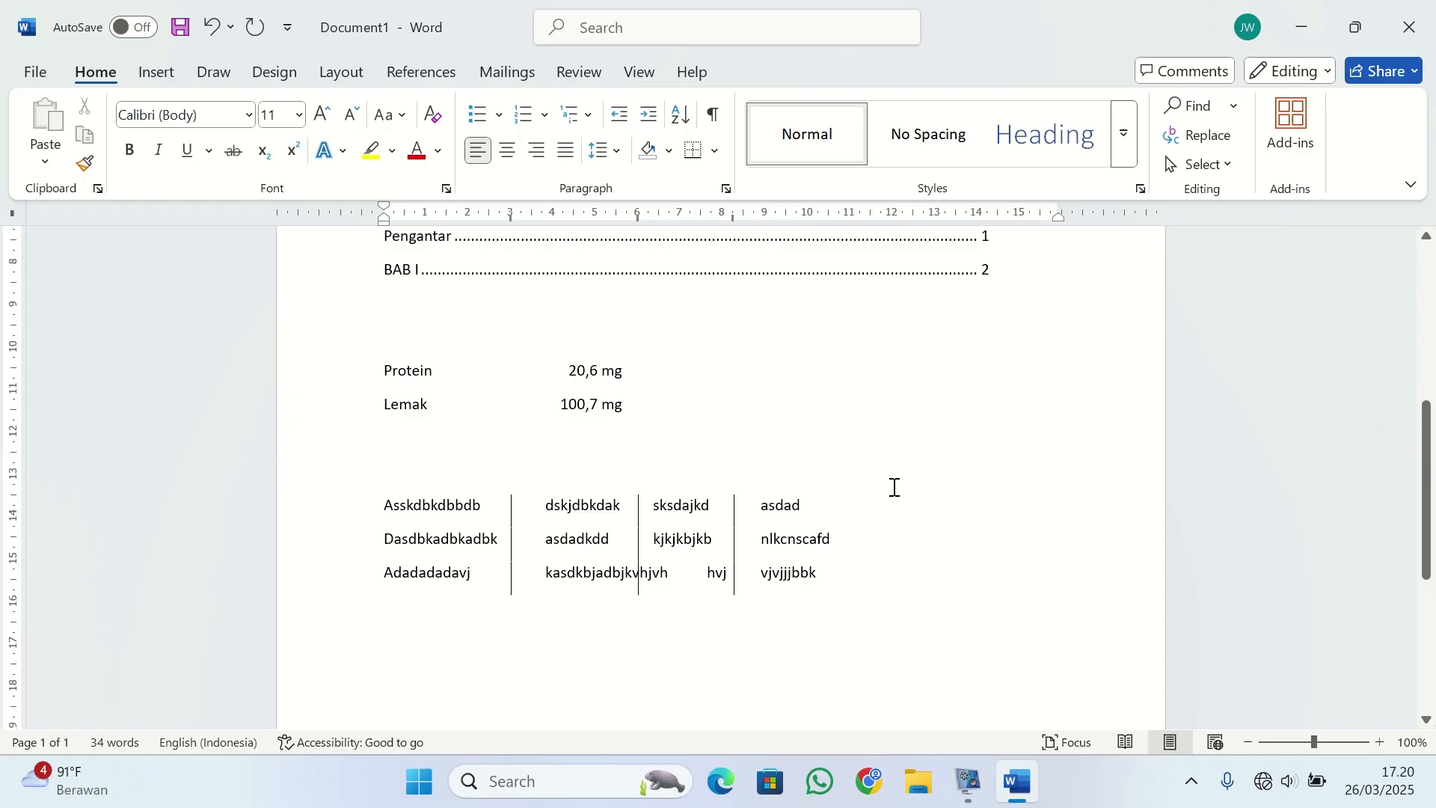